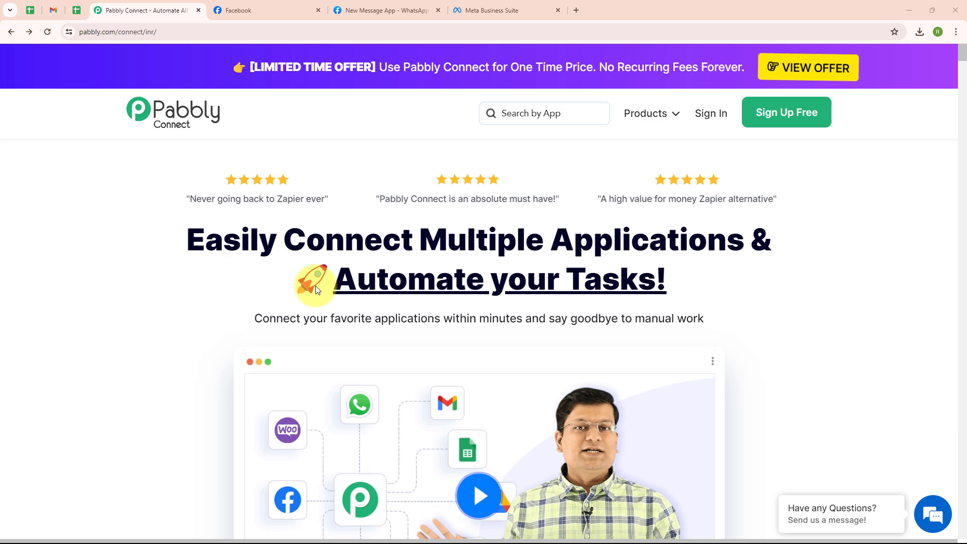
# Glance at the CraftLeads Facebook page, then return to the Pabbly Connect homepage.
pyautogui.click(228, 6)
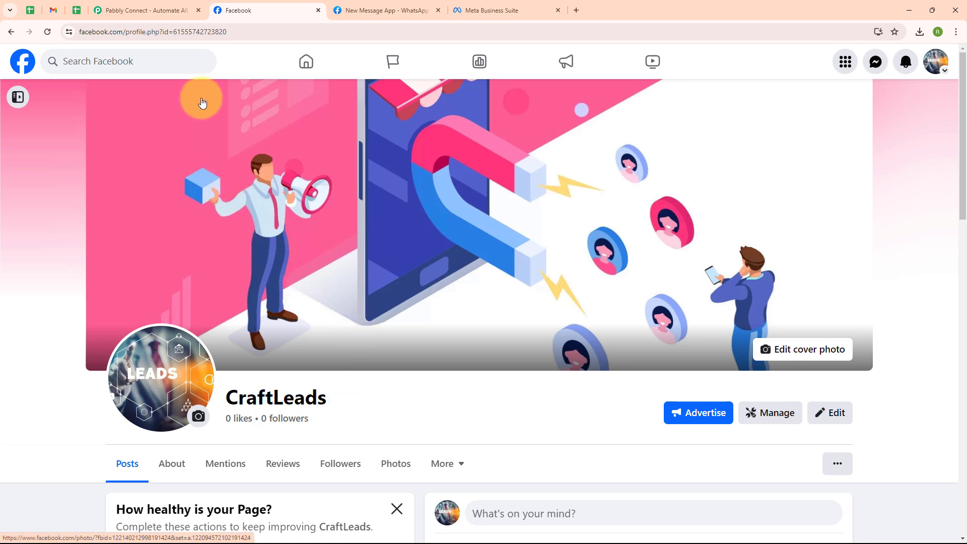
pyautogui.click(168, 4)
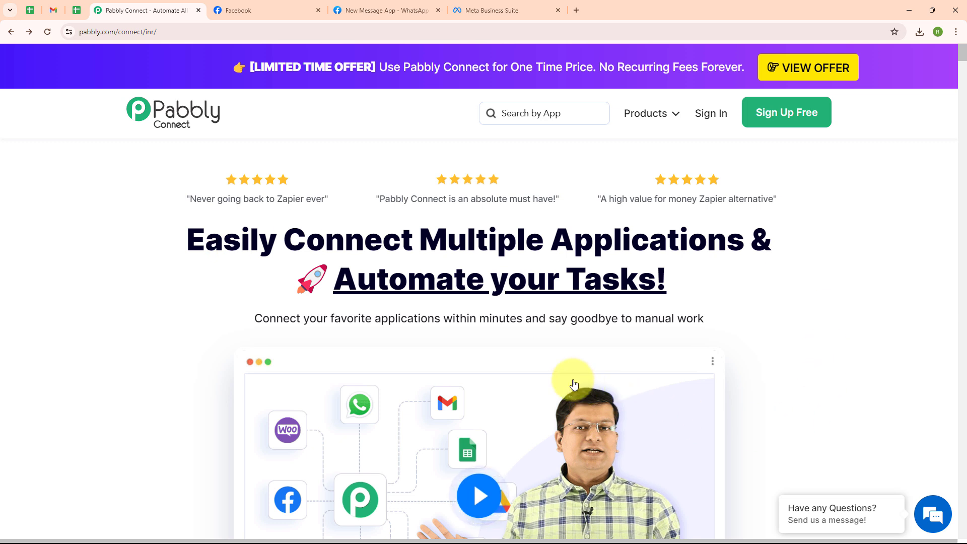
pyautogui.click(204, 28)
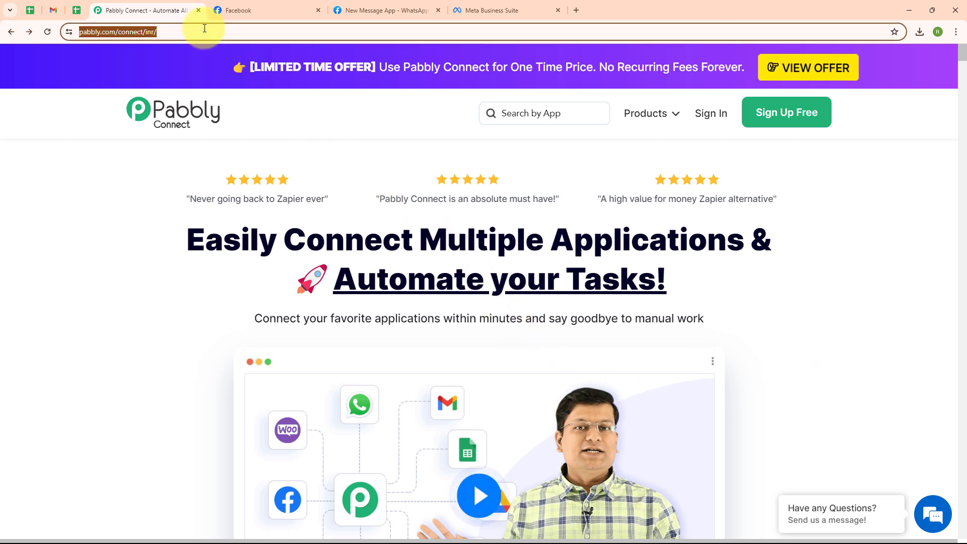
pyautogui.click(322, 112)
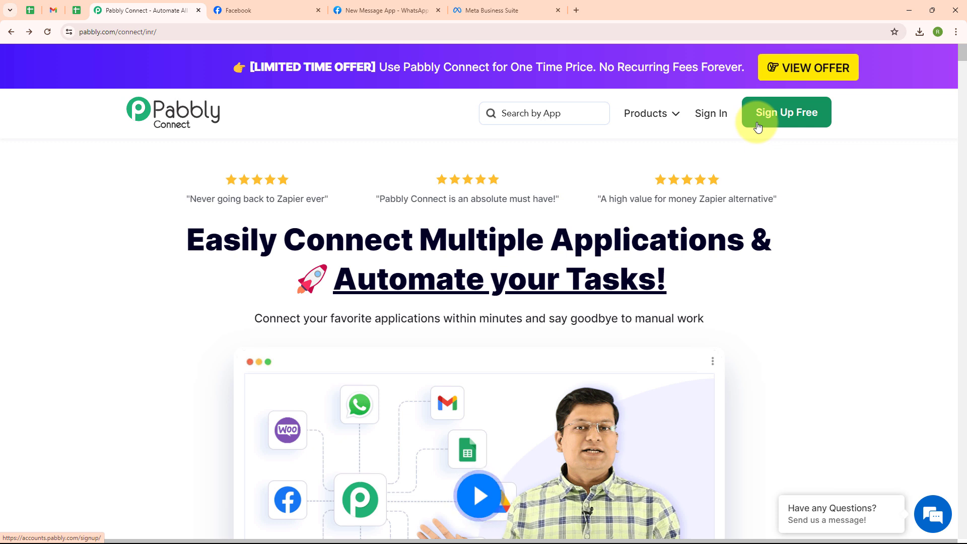
# Sign in and create the 'Automate WhatsApp Marketing for Lead Generation Companies' workflow in the Facebook Lead Ads to WhatsApp folder.
pyautogui.click(715, 114)
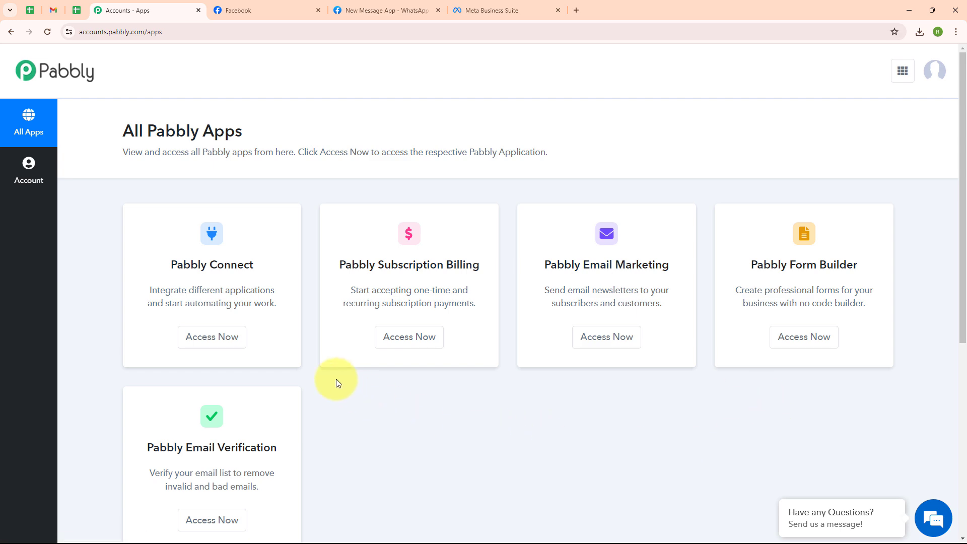
pyautogui.click(226, 345)
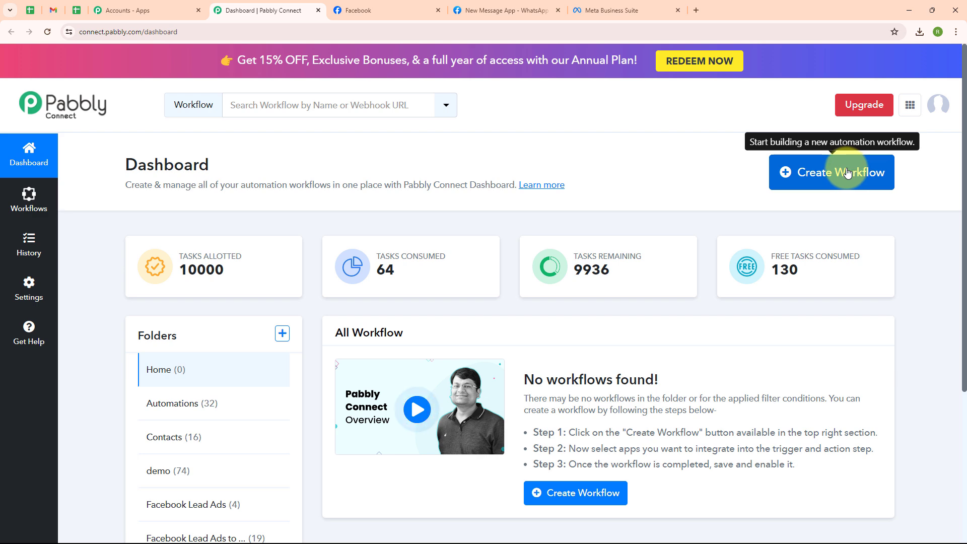
pyautogui.click(850, 173)
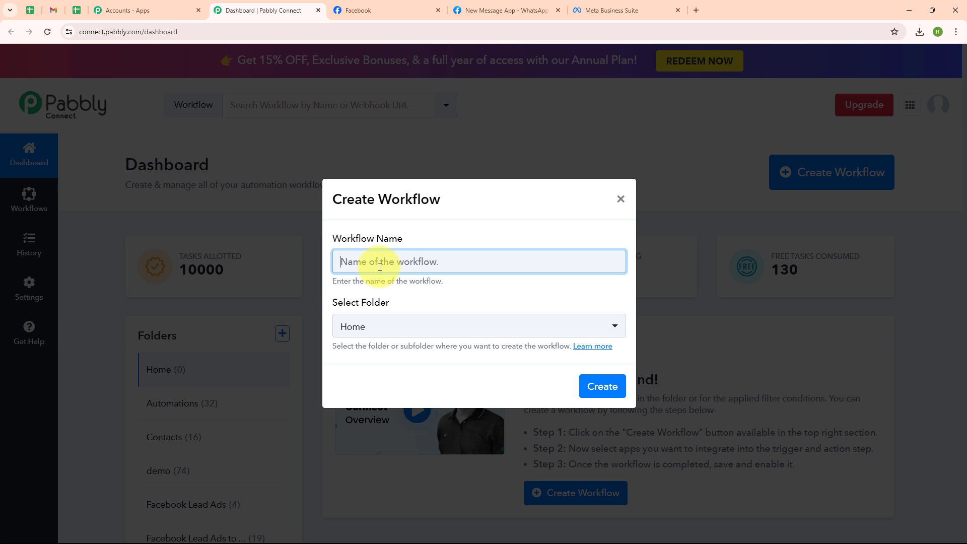
pyautogui.write('Automate WhatsApp Marketing for Lead Generation Companies')
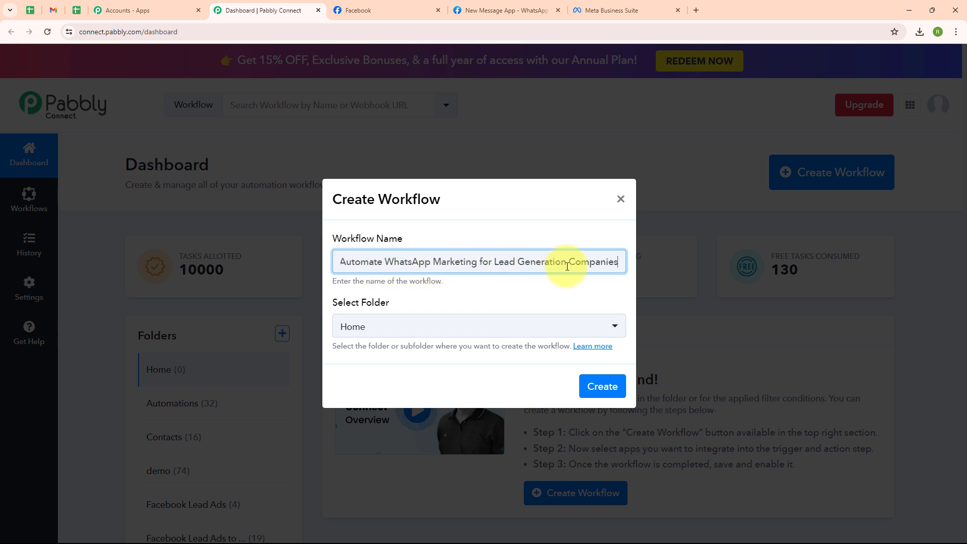
pyautogui.click(517, 325)
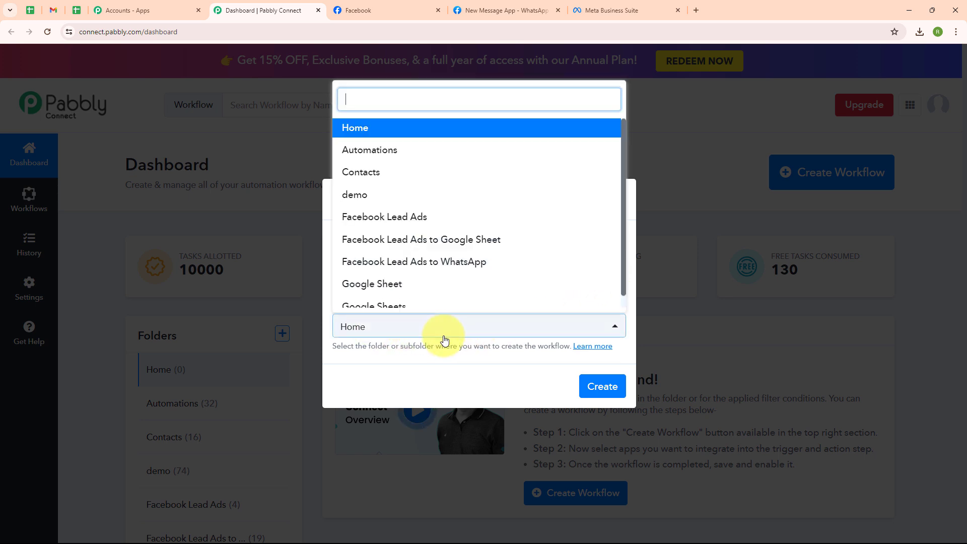
pyautogui.click(436, 264)
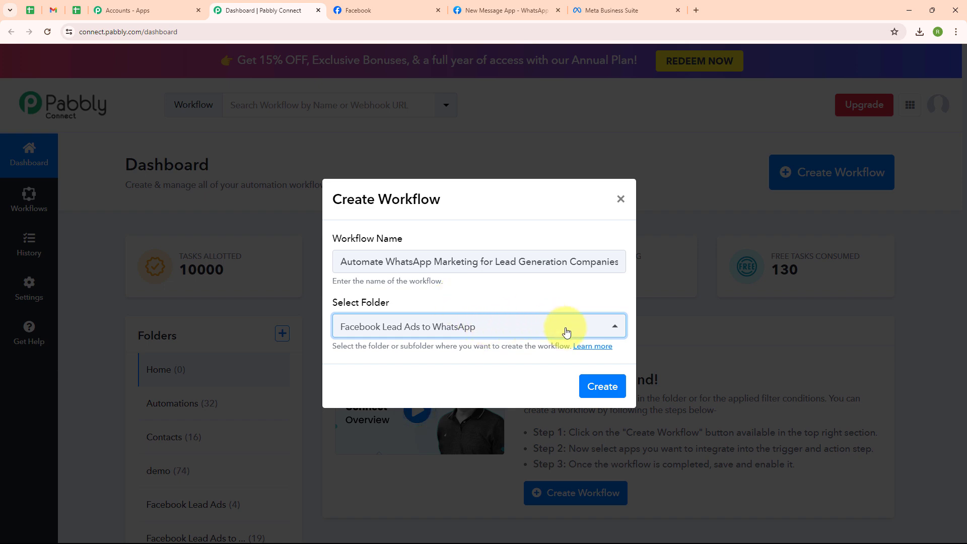
pyautogui.click(596, 387)
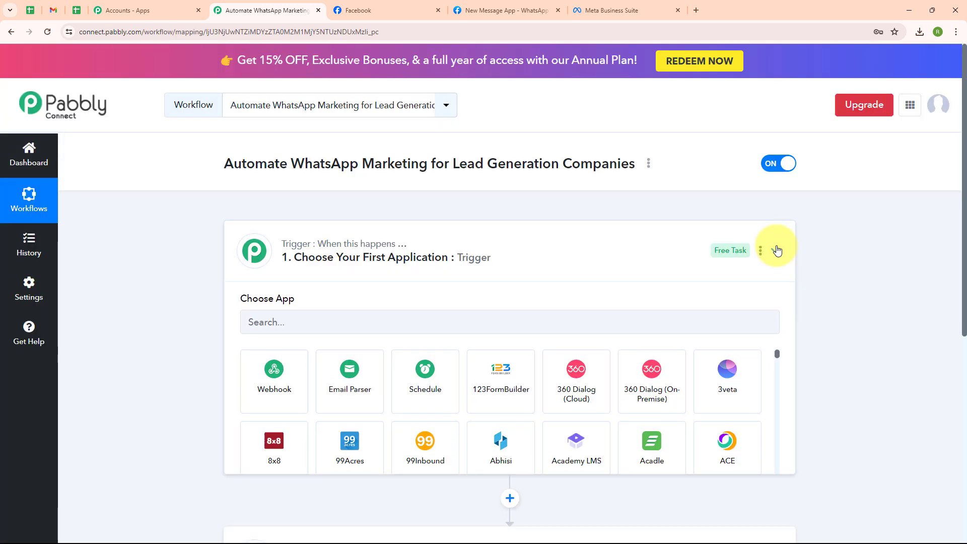
# Search 'Face' and set the trigger to Facebook Lead Ads with the New Lead (Instant) event.
pyautogui.click(776, 250)
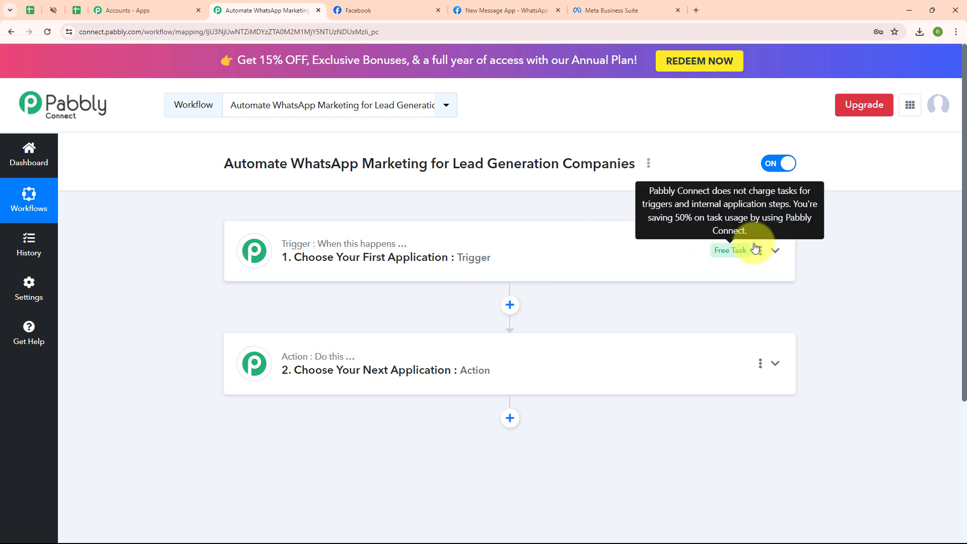
pyautogui.click(776, 252)
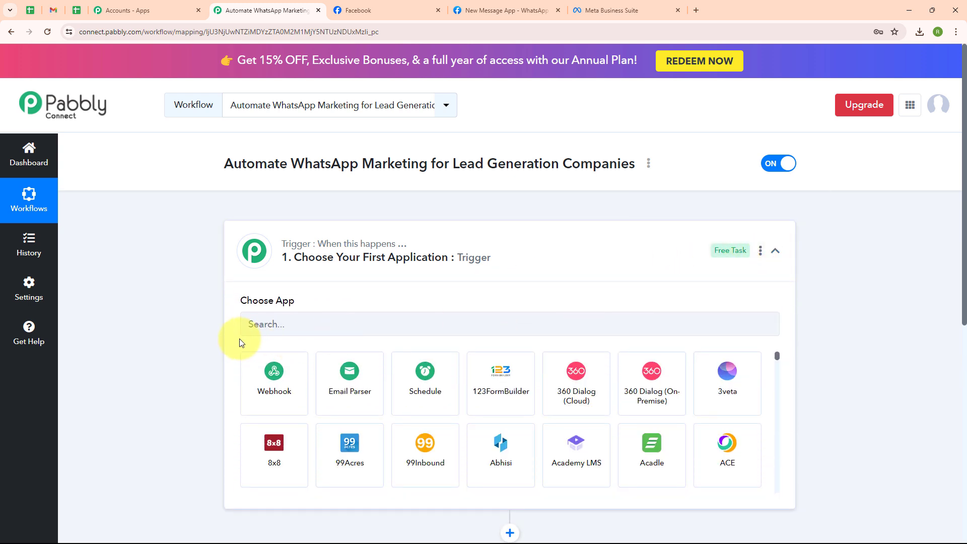
pyautogui.click(255, 323)
pyautogui.write('F')
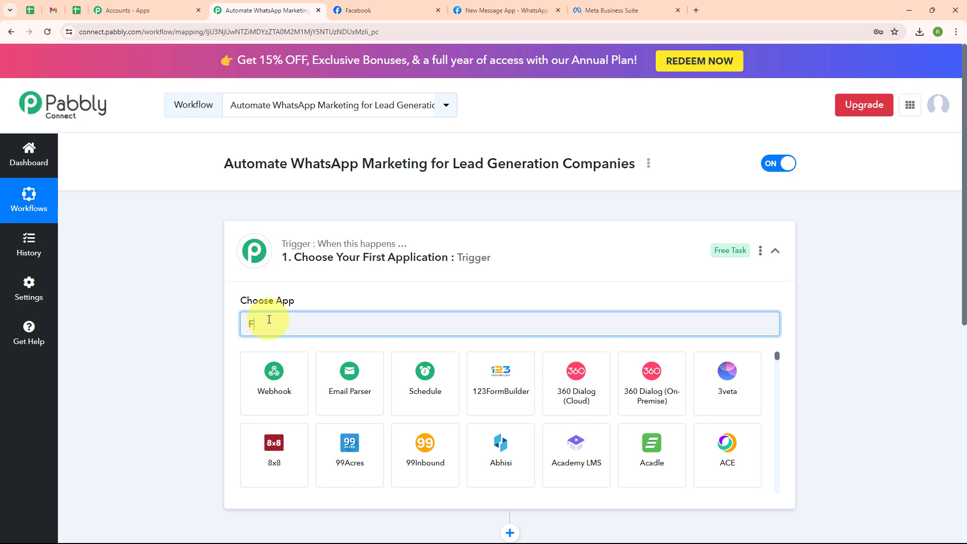
pyautogui.write('ace')
pyautogui.click(332, 366)
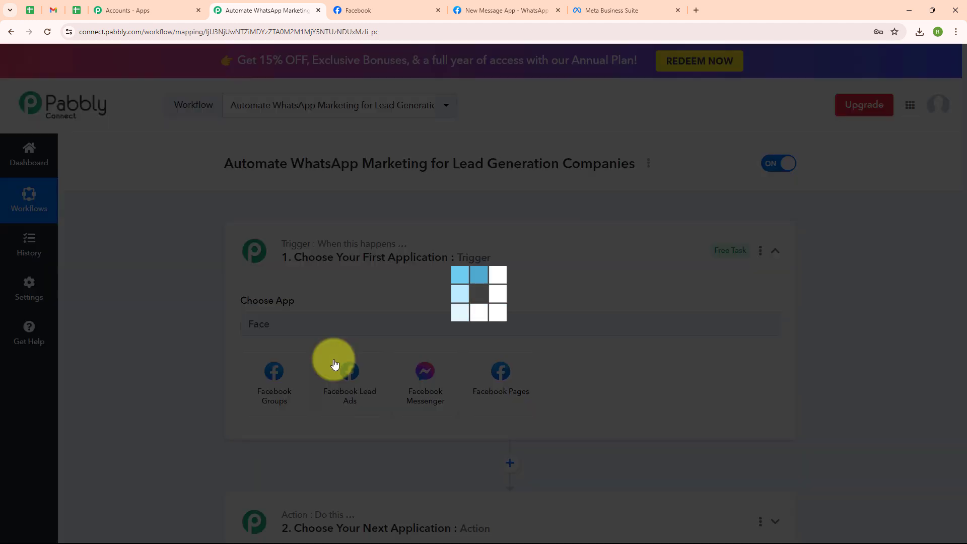
pyautogui.click(291, 449)
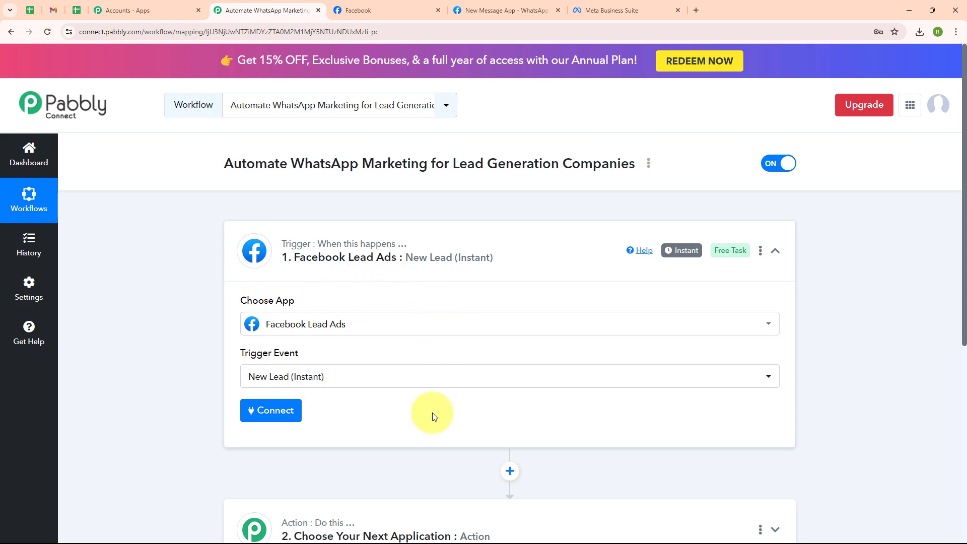
# Add and authorize a new Facebook Lead Ads connection, then dismiss the success message.
pyautogui.click(260, 419)
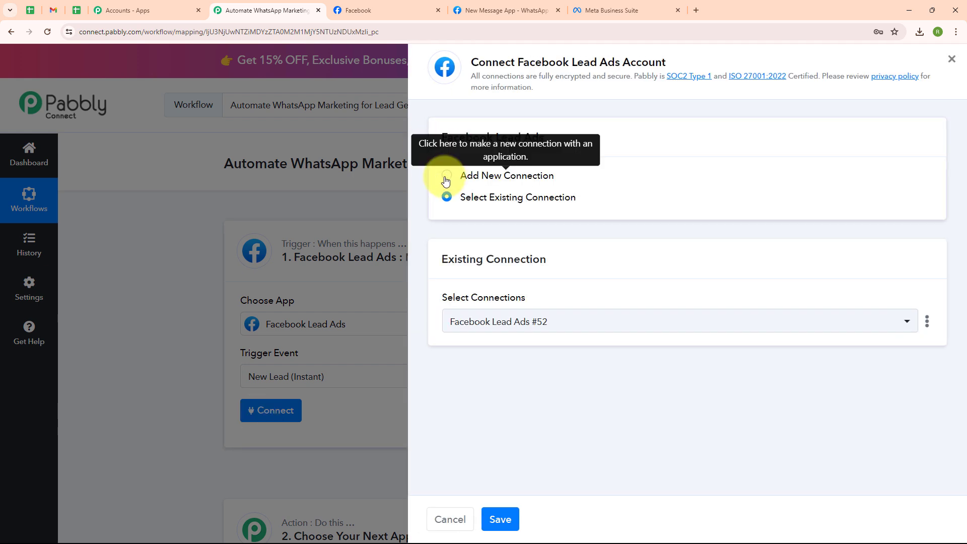
pyautogui.click(446, 175)
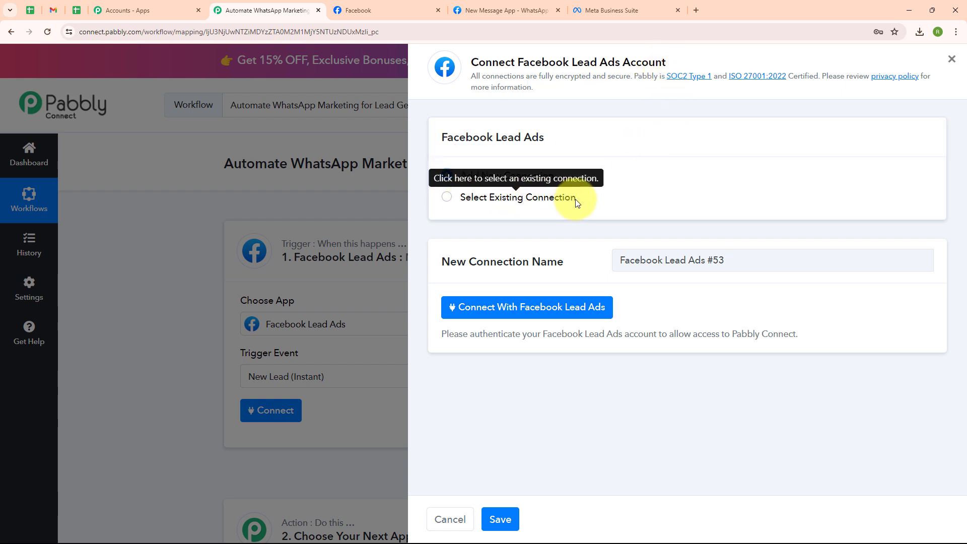
pyautogui.click(490, 310)
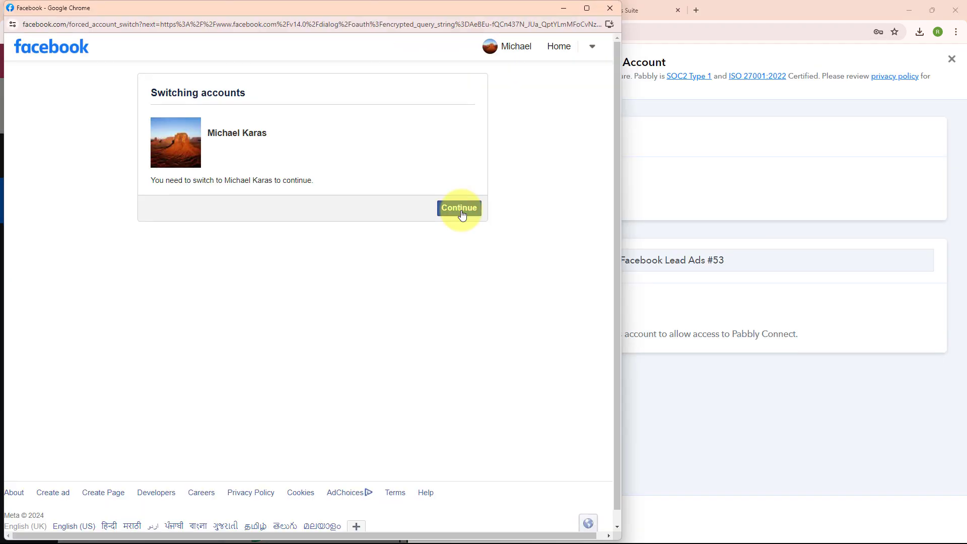
pyautogui.click(462, 215)
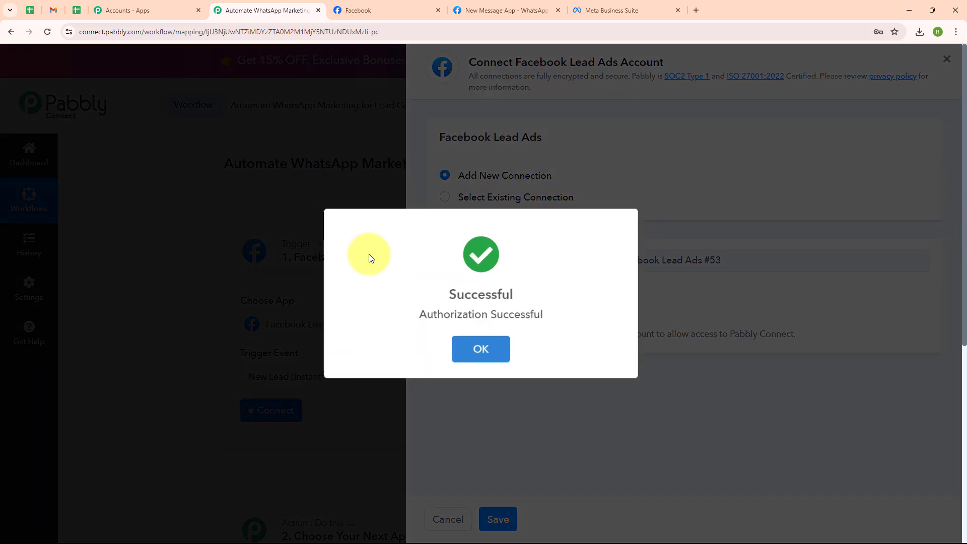
pyautogui.click(467, 352)
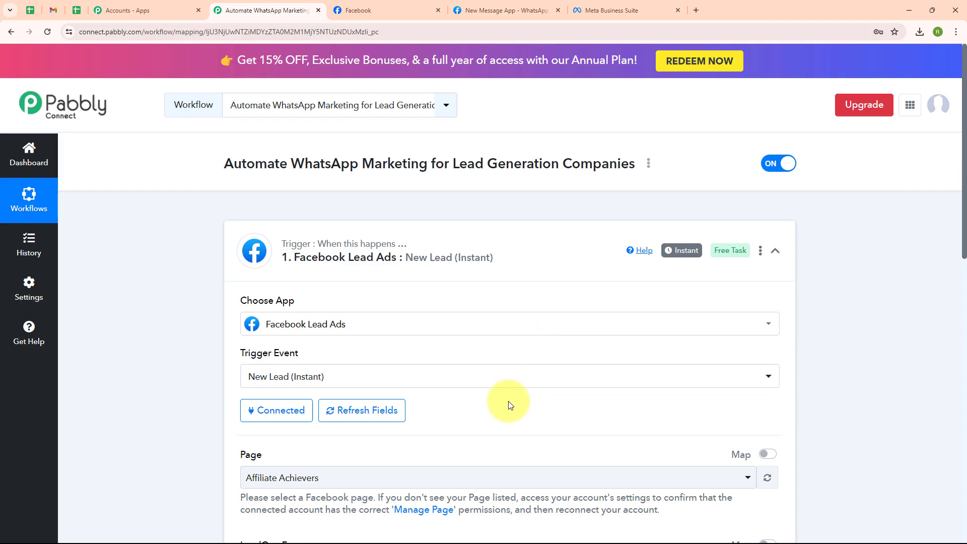
# Select the CraftLeads page for the trigger.
pyautogui.scroll(-1, 496, 404)
pyautogui.scroll(-4, 497, 404)
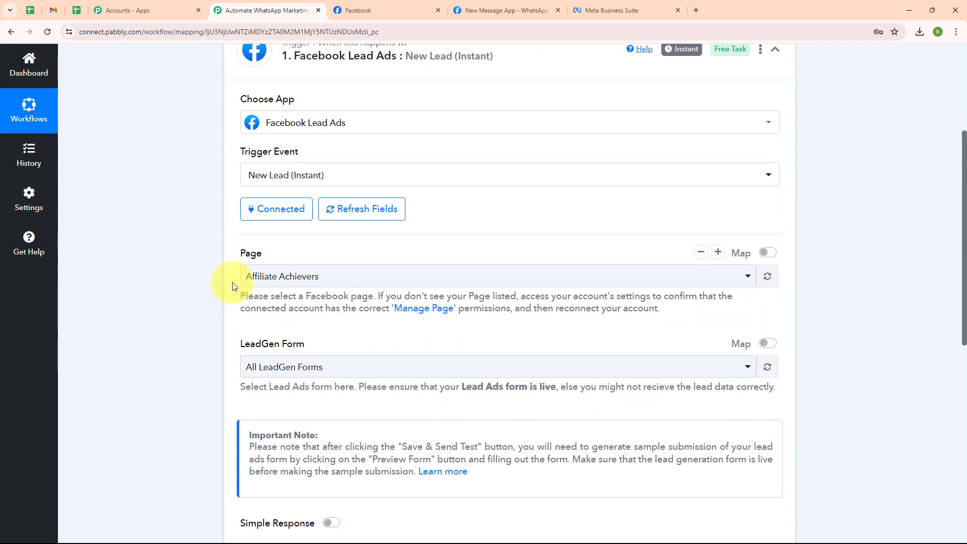
pyautogui.click(318, 282)
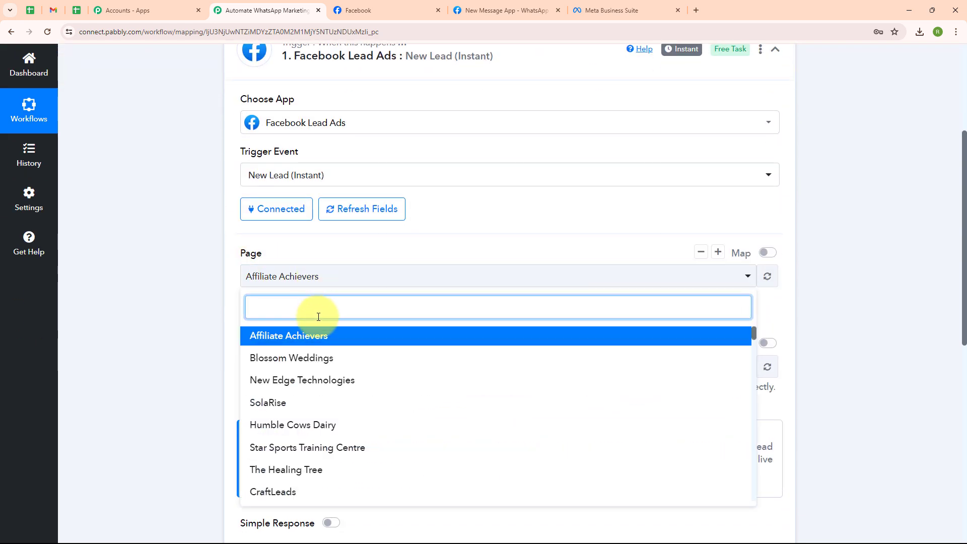
pyautogui.write('Craft')
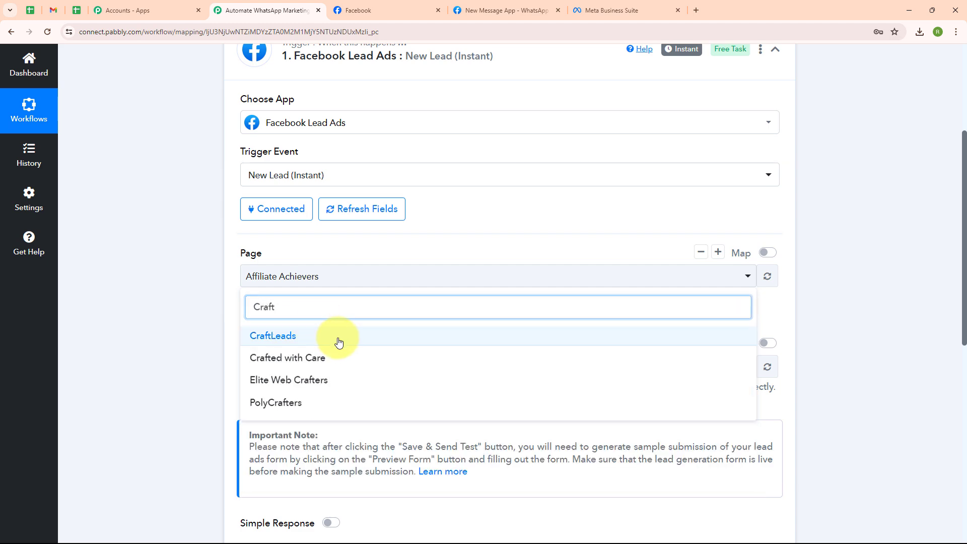
pyautogui.click(338, 335)
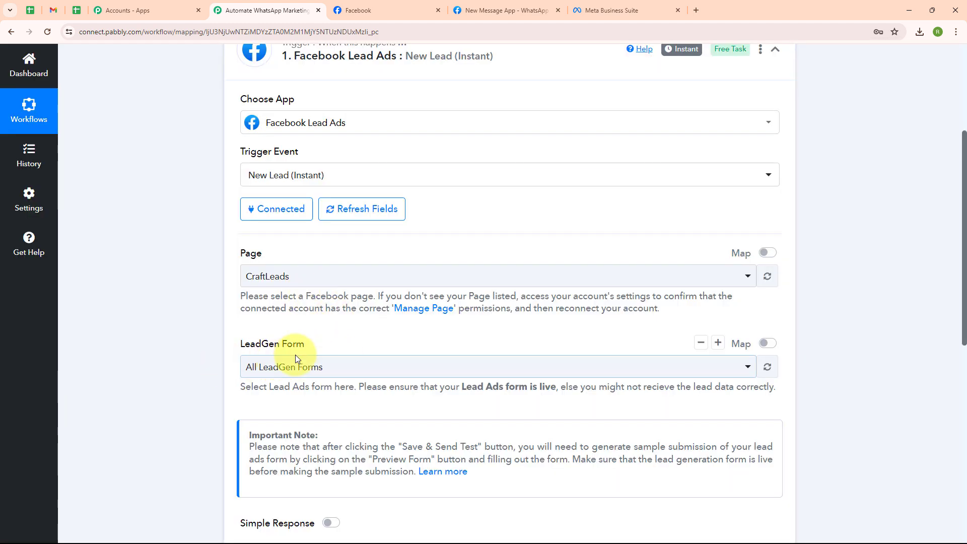
# Check the forms in Meta Business Suite, then choose Lead Generation Forms and save the trigger to await a test lead.
pyautogui.click(574, 10)
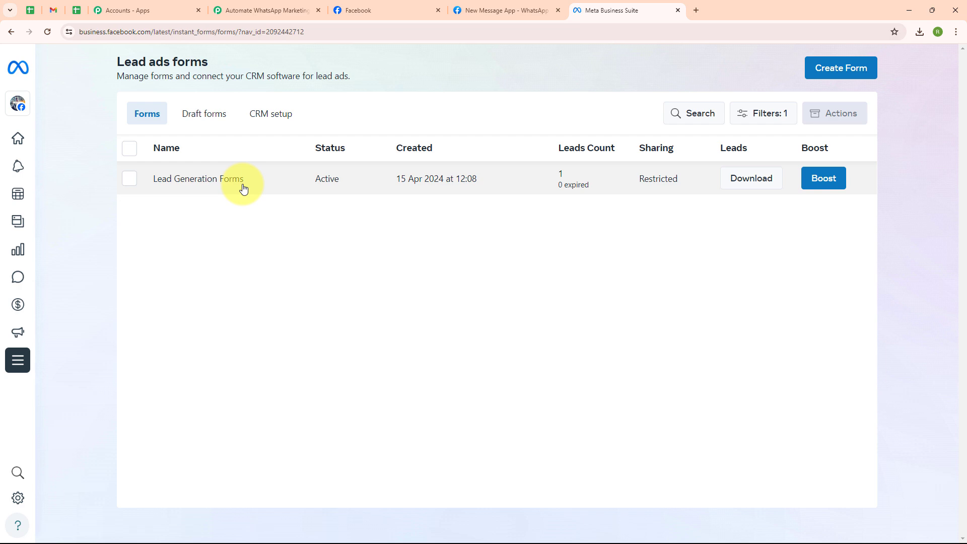
pyautogui.click(249, 10)
pyautogui.click(278, 369)
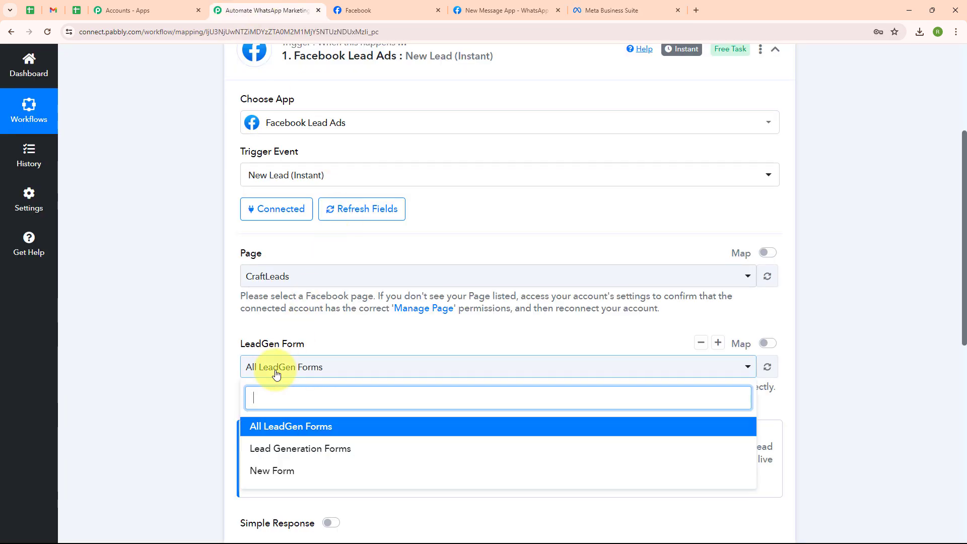
pyautogui.click(282, 448)
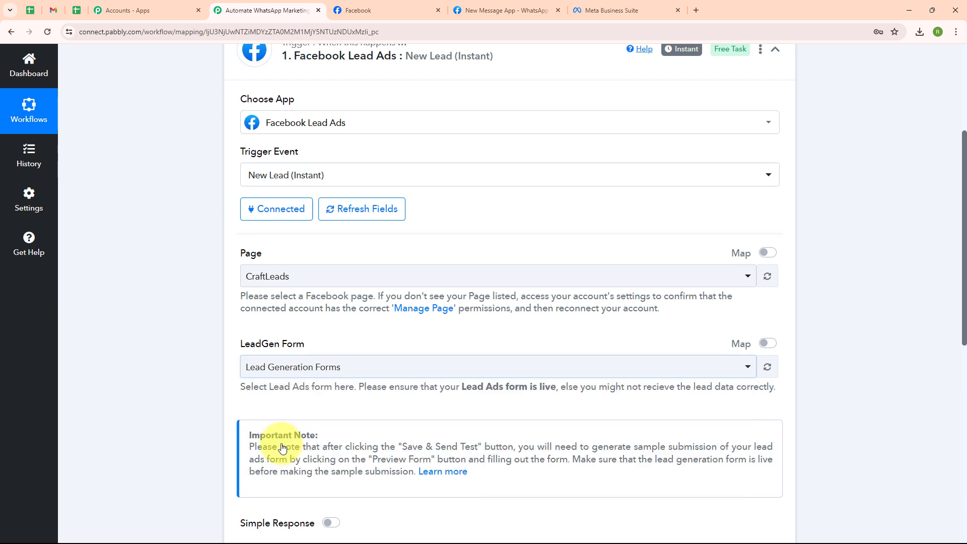
pyautogui.click(341, 375)
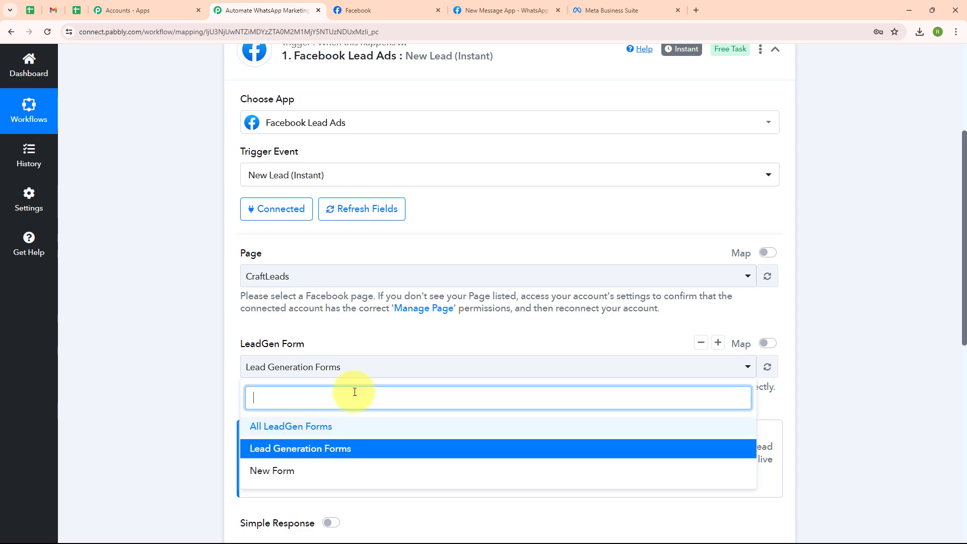
pyautogui.click(367, 368)
pyautogui.scroll(-4, 325, 361)
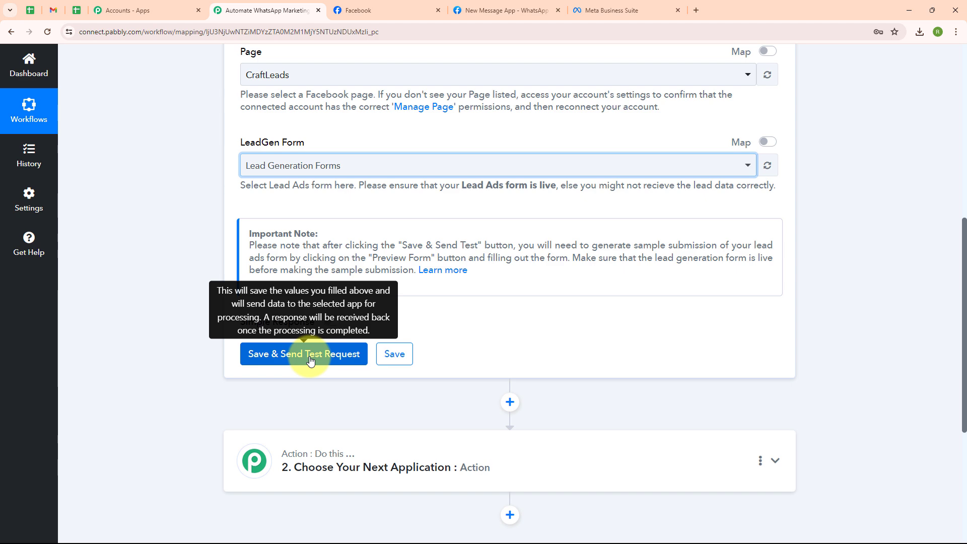
pyautogui.click(310, 361)
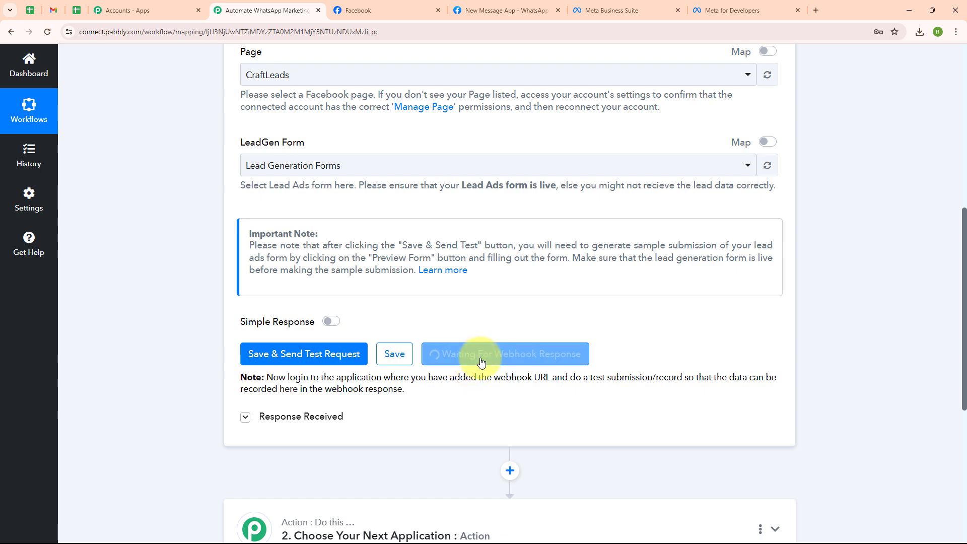
# Open the Lead Ads Testing Tool from Meta for Developers' Tools page.
pyautogui.click(714, 6)
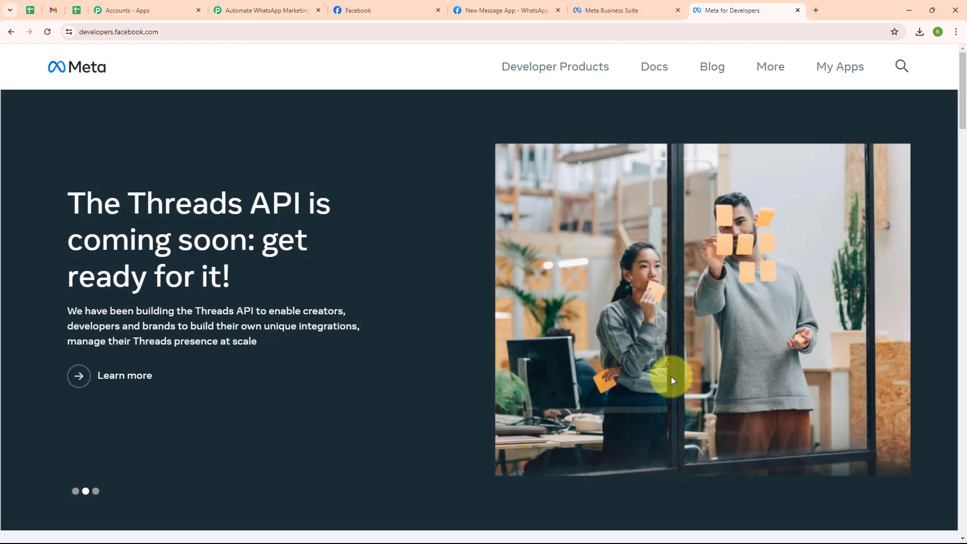
pyautogui.click(760, 71)
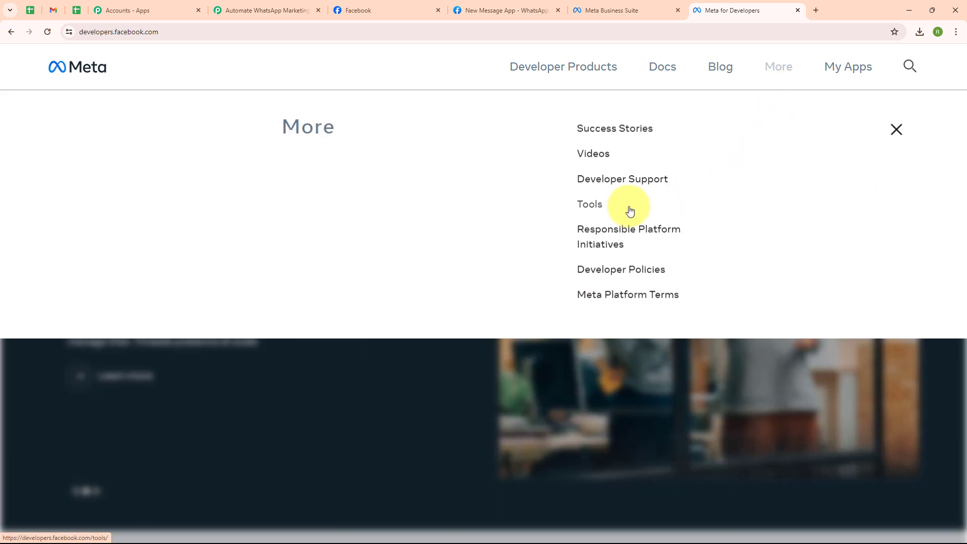
pyautogui.click(596, 208)
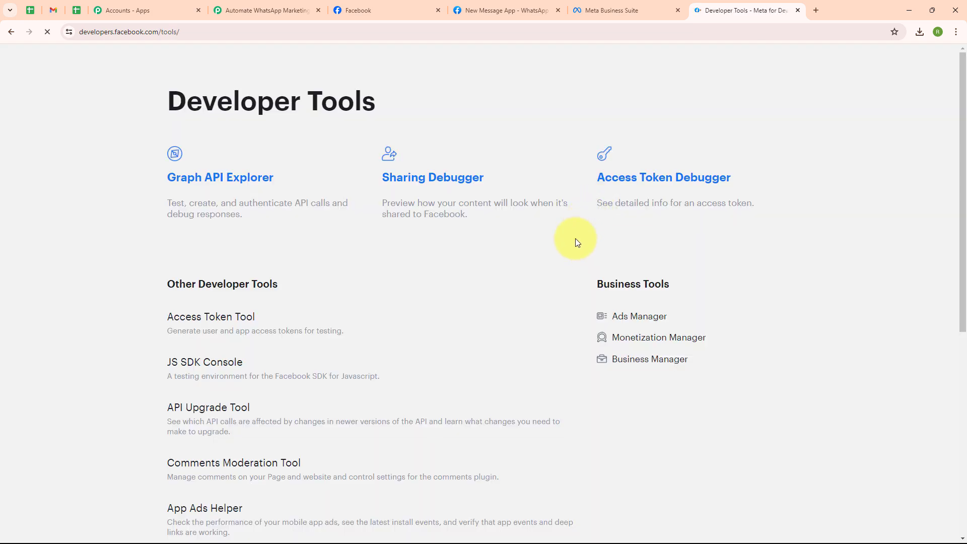
pyautogui.scroll(-3, 224, 381)
pyautogui.click(224, 389)
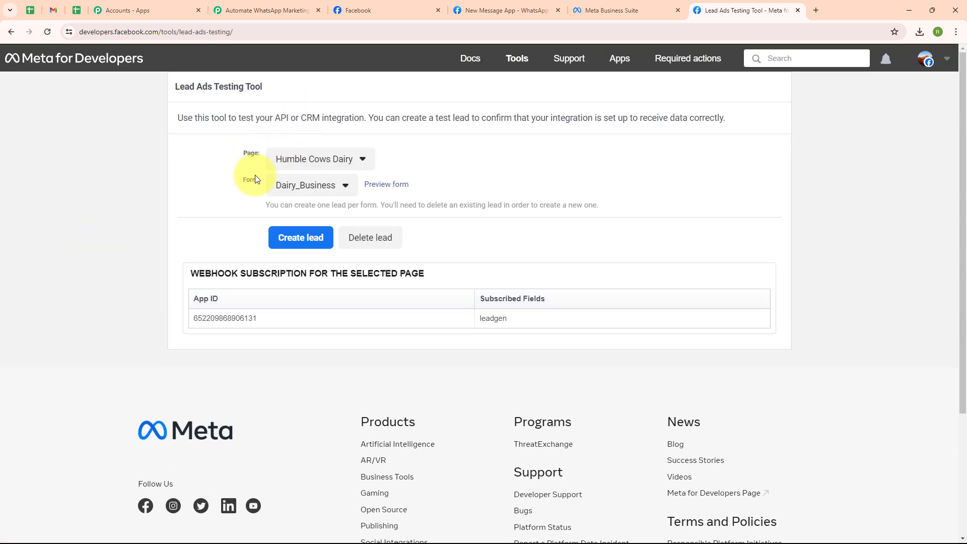
# Choose the CraftLeads page, preview its lead form, and submit a test lead.
pyautogui.click(286, 161)
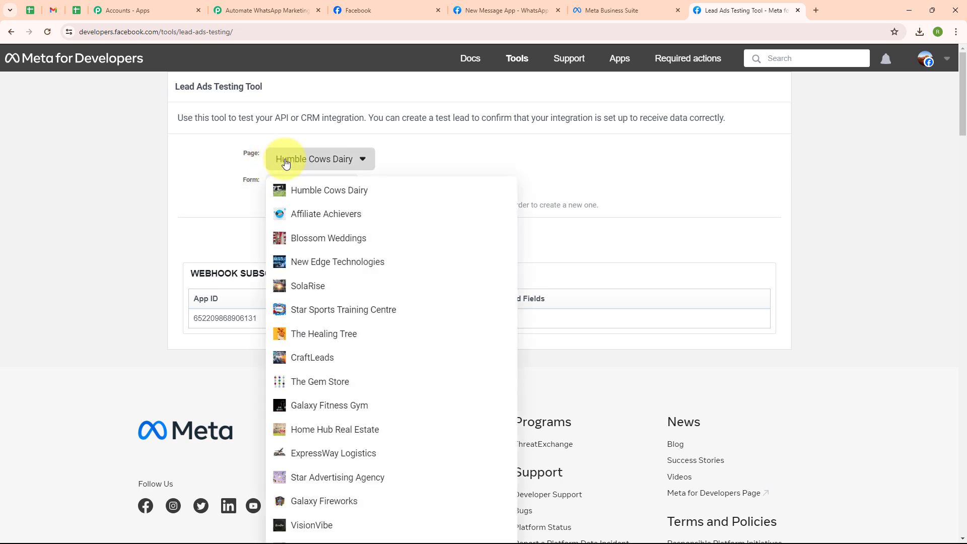
pyautogui.click(341, 358)
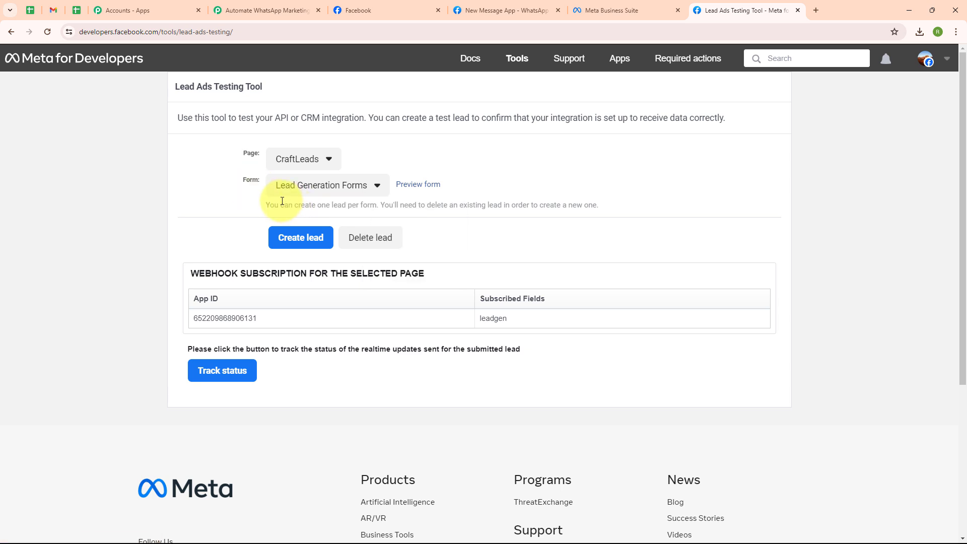
pyautogui.click(419, 184)
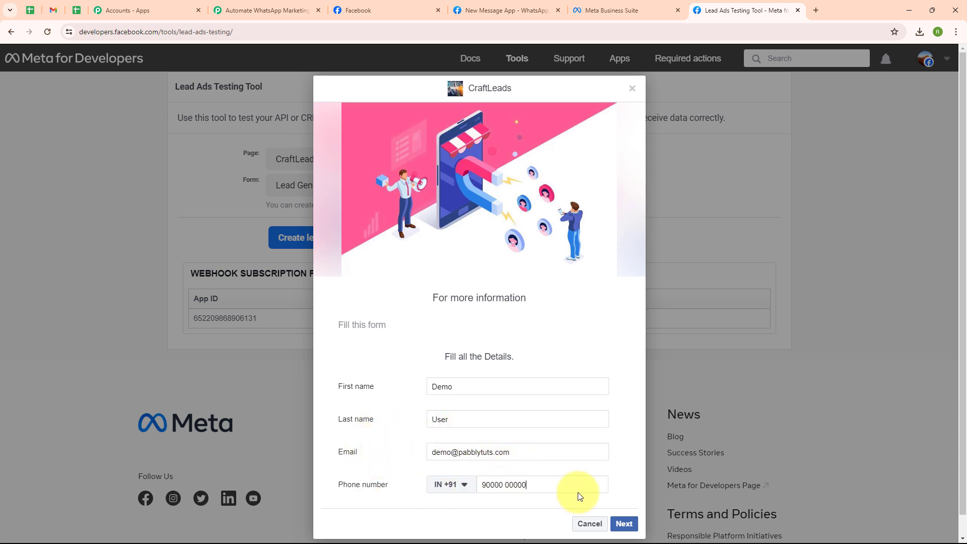
pyautogui.click(621, 524)
pyautogui.click(615, 379)
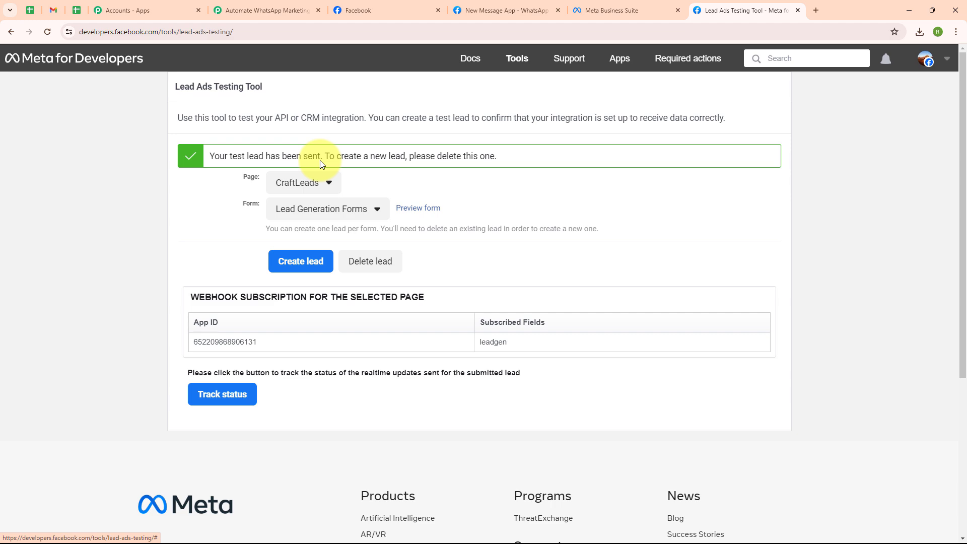
# Review the test lead's details in the Pabbly trigger response, then collapse the trigger step.
pyautogui.click(272, 11)
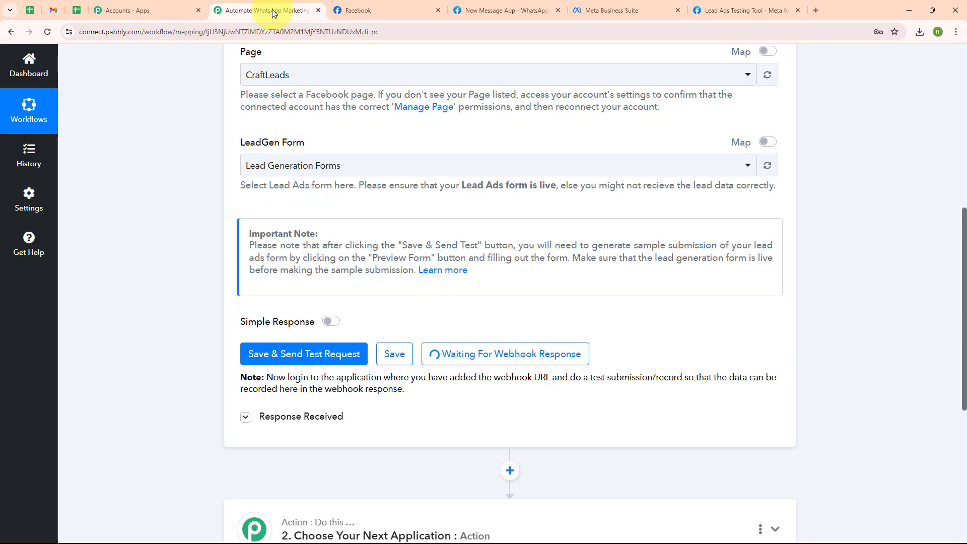
pyautogui.scroll(-3, 442, 362)
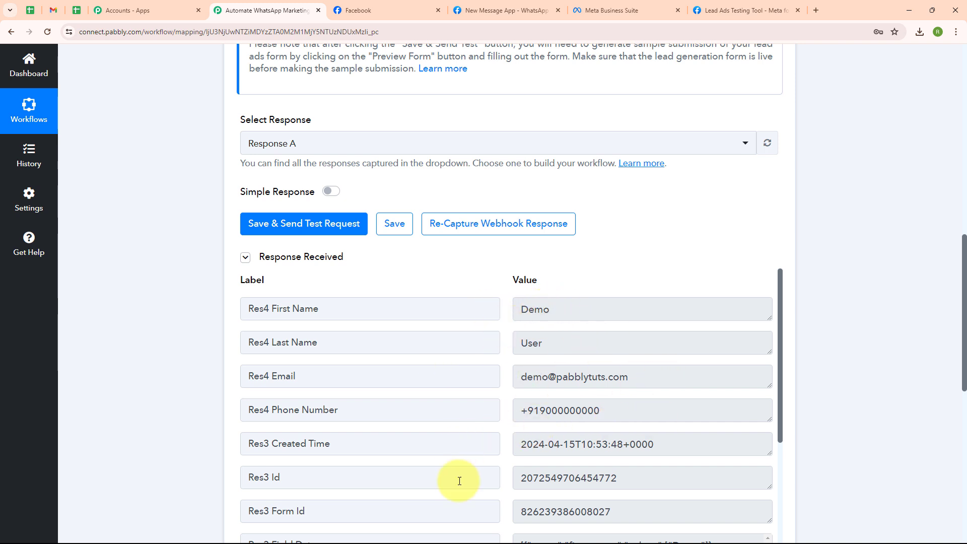
pyautogui.scroll(1, 669, 254)
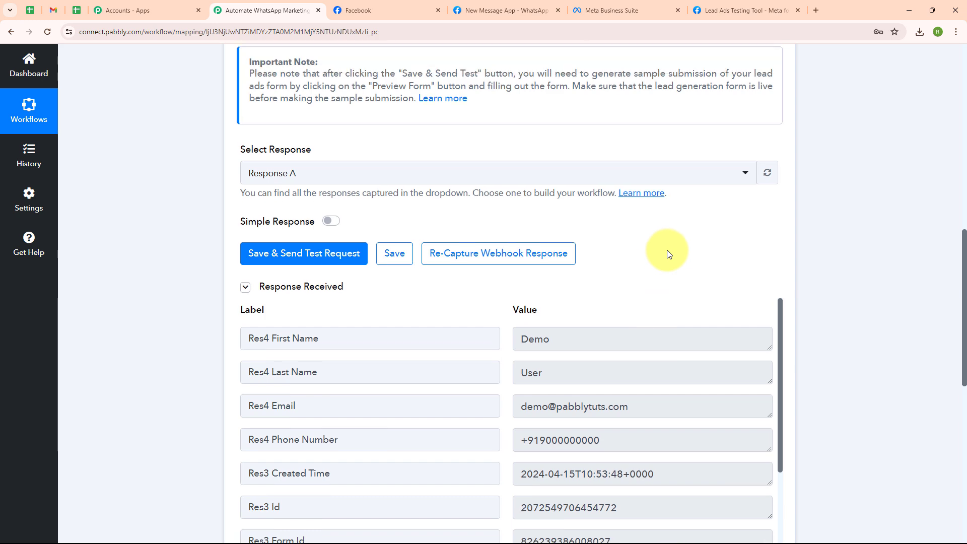
pyautogui.scroll(8, 669, 246)
pyautogui.click(772, 149)
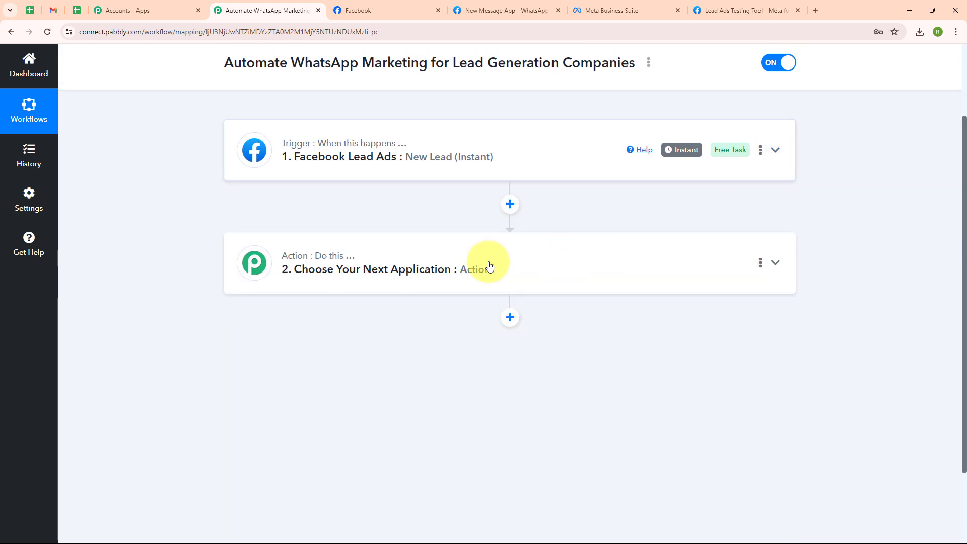
# Search 'Whats' and set the action app to WhatsApp Cloud API with Send Template Message.
pyautogui.click(335, 255)
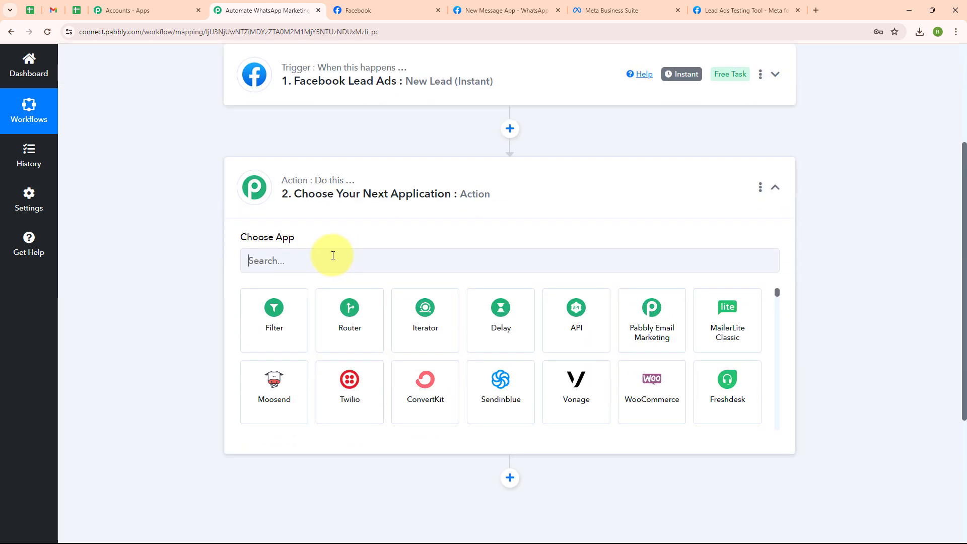
pyautogui.click(333, 255)
pyautogui.write('Whats')
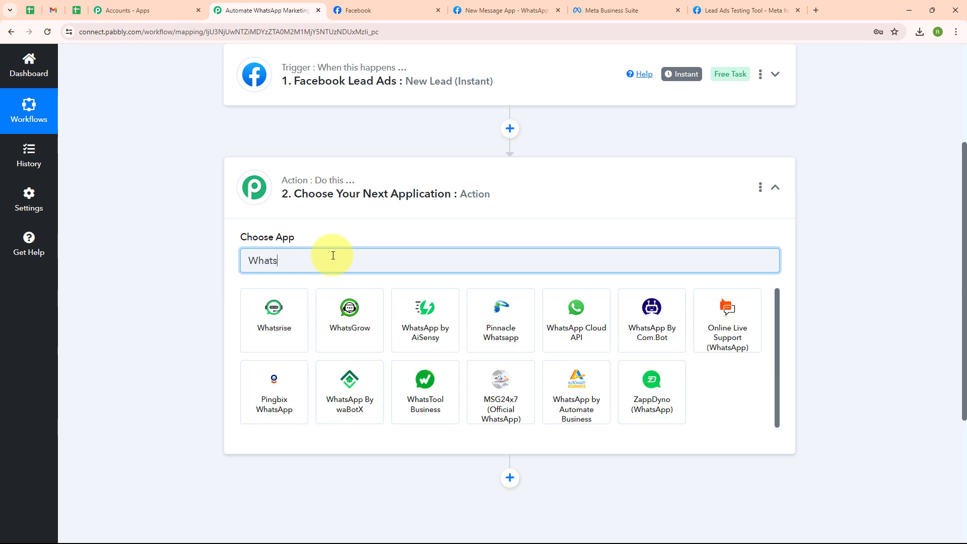
pyautogui.click(601, 323)
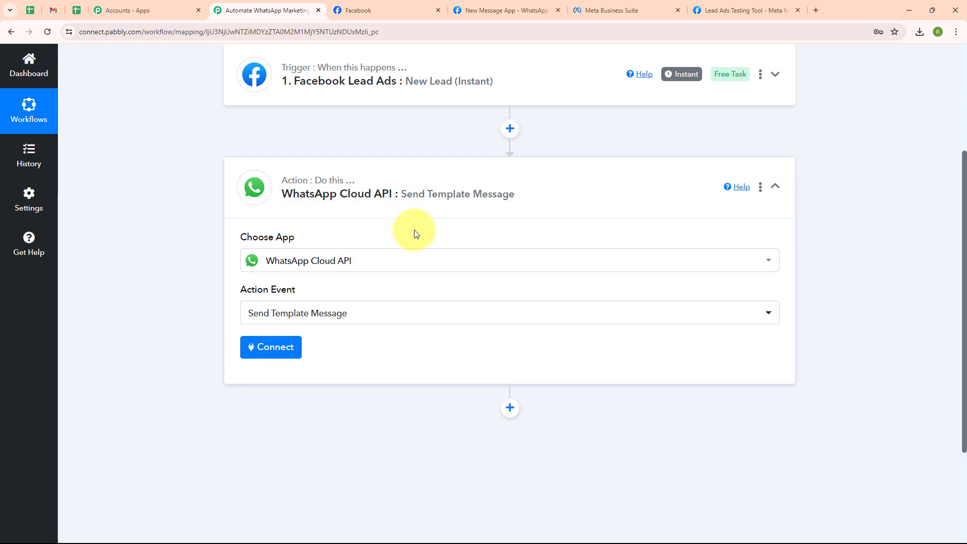
# Add a new WhatsApp Cloud API connection and bring up its token and ID fields.
pyautogui.click(265, 356)
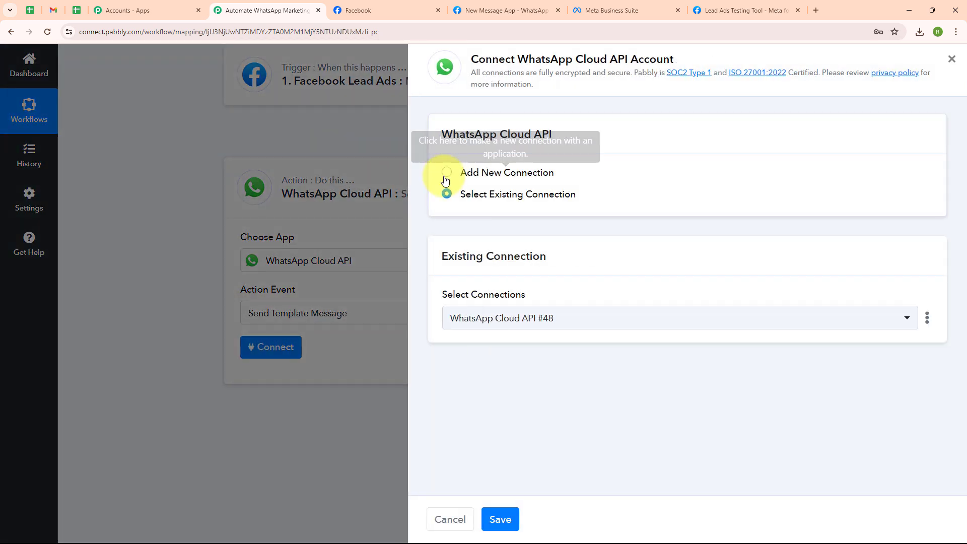
pyautogui.click(447, 173)
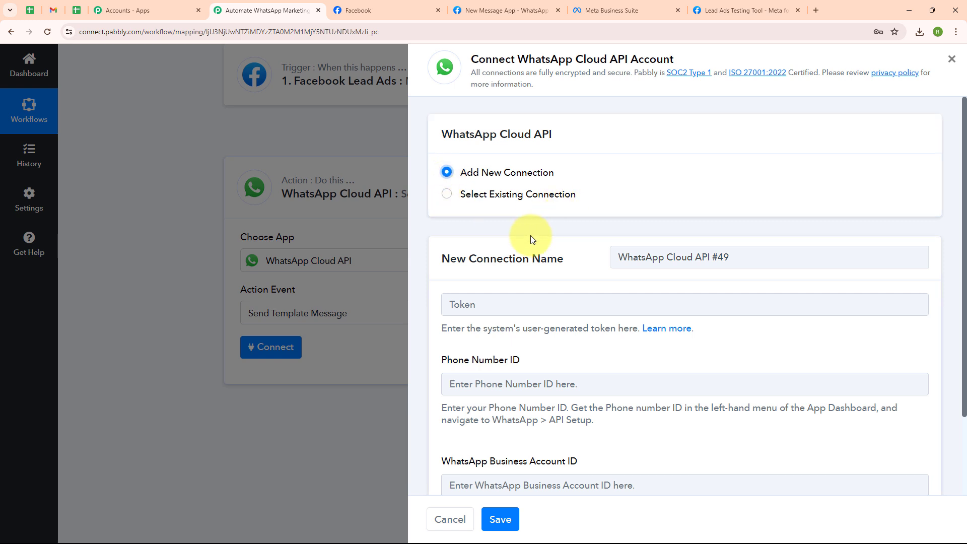
pyautogui.scroll(-2, 531, 235)
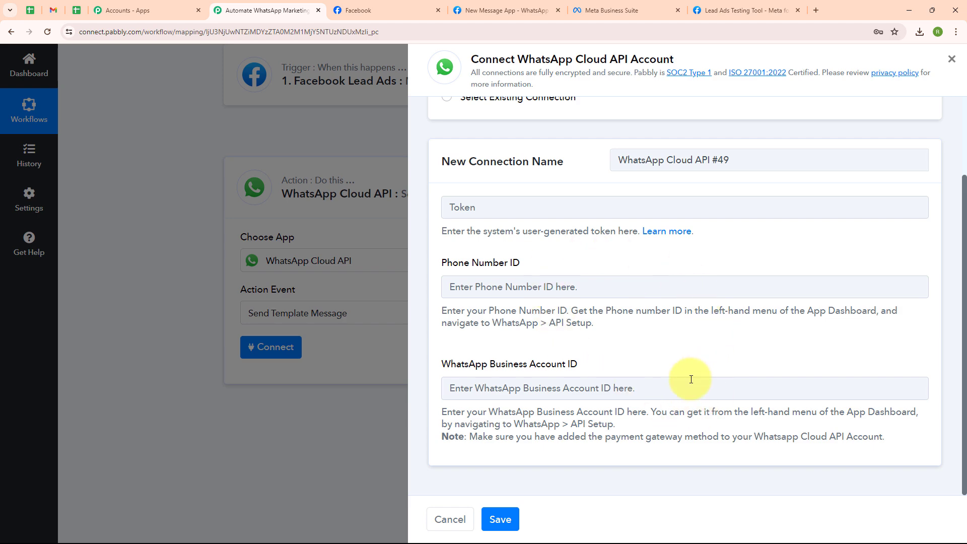
pyautogui.click(467, 15)
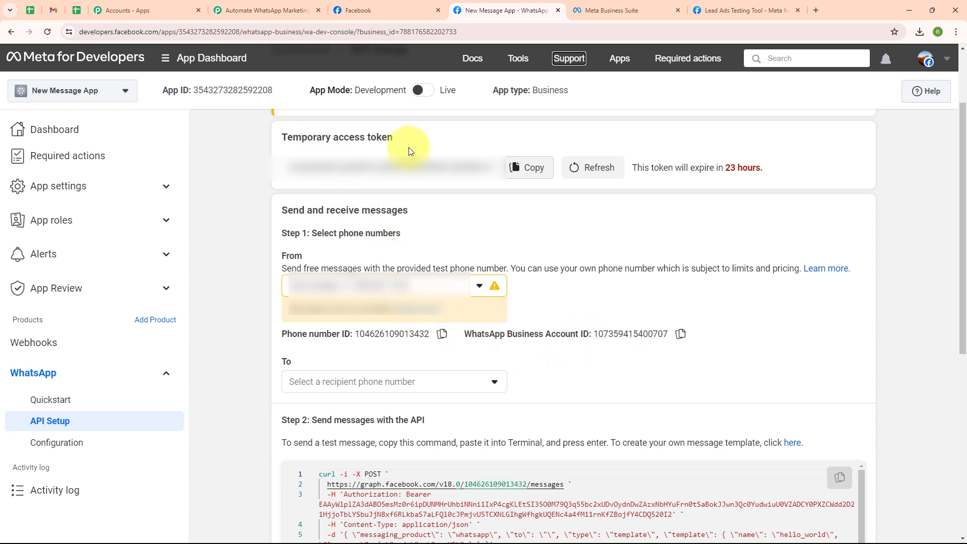
# Highlight the note that the temporary access token expires in 23 hours.
pyautogui.moveTo(633, 167); pyautogui.dragTo(795, 173)
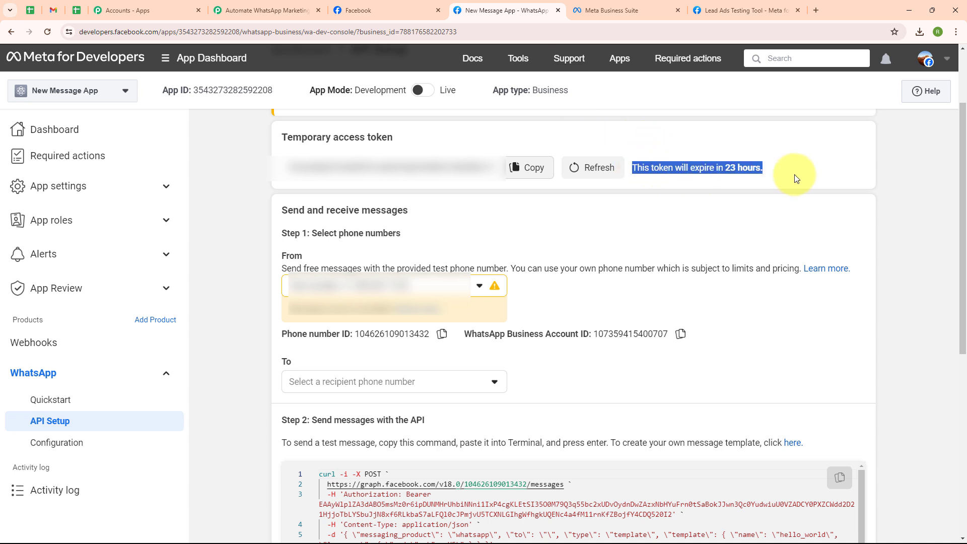
pyautogui.click(704, 187)
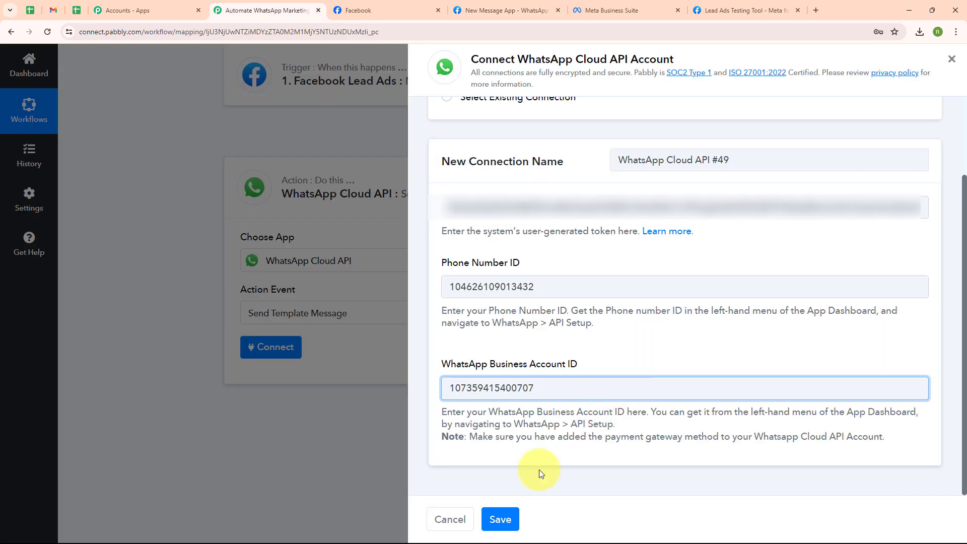
# Save the WhatsApp connection and view the lead_generation template fields with language en.
pyautogui.click(500, 523)
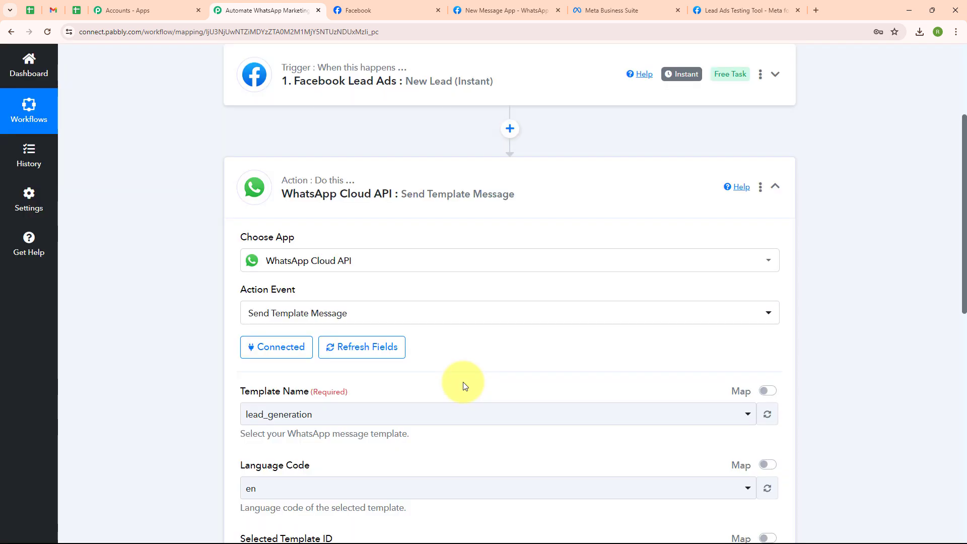
pyautogui.scroll(-2, 464, 353)
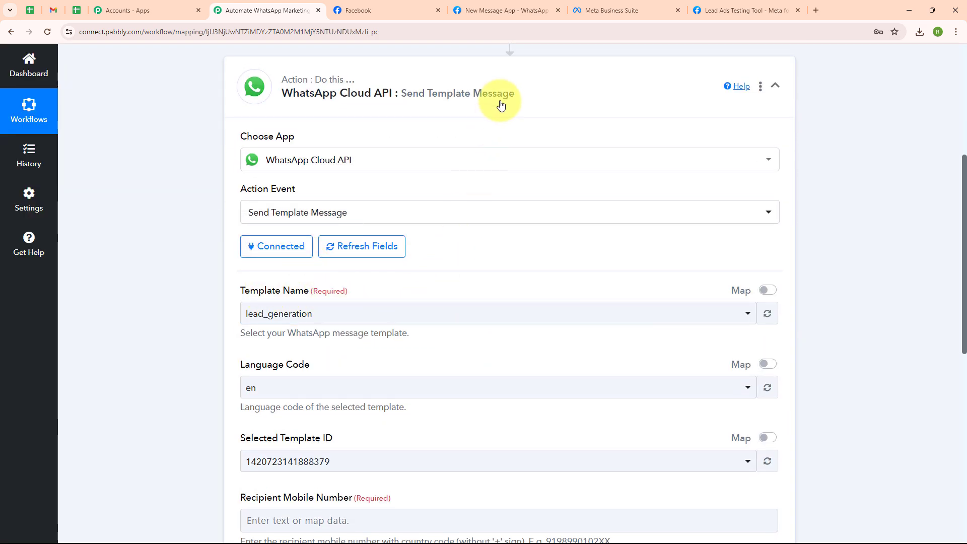
# Check the lead_generation template's {{1}} greeting in WhatsApp Manager, then select lead_generation as the Template Name.
pyautogui.click(506, 4)
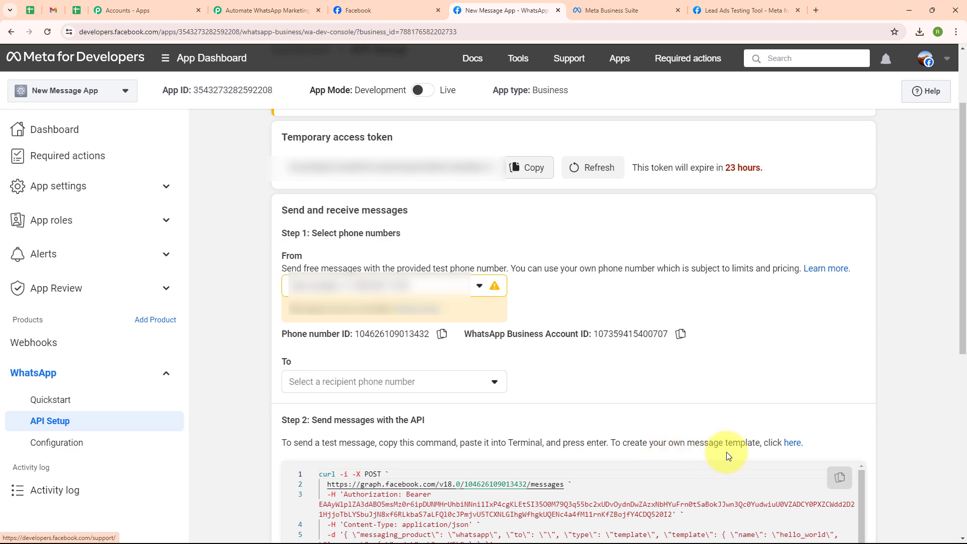
pyautogui.click(793, 443)
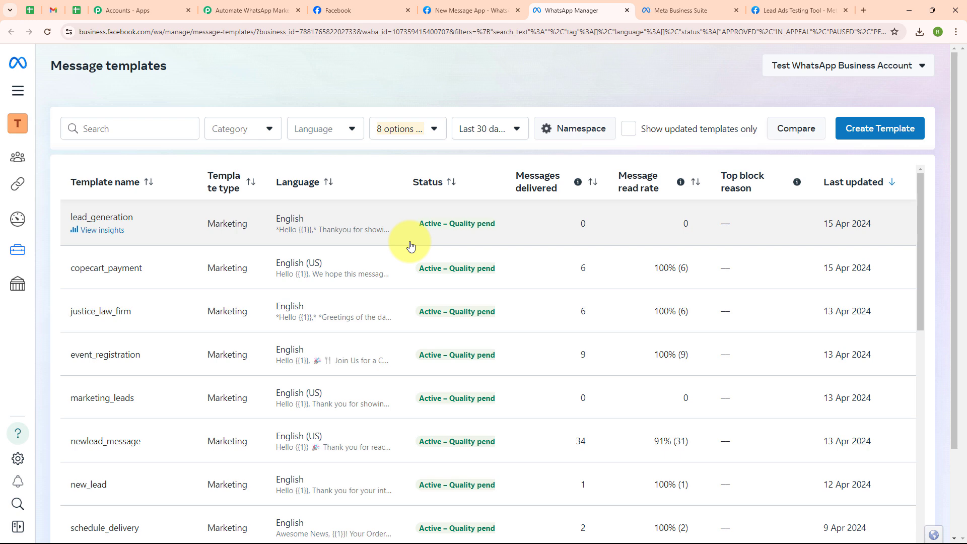
pyautogui.click(268, 223)
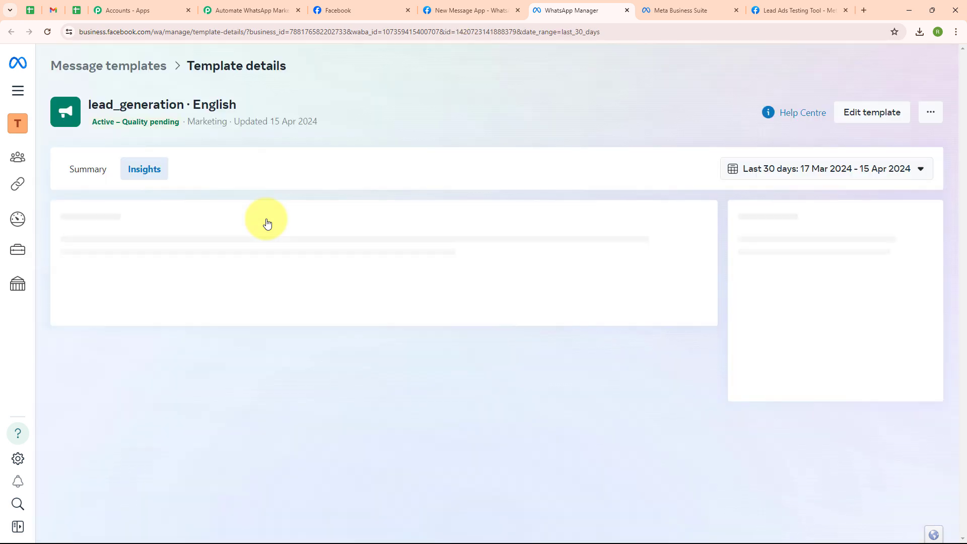
pyautogui.click(864, 110)
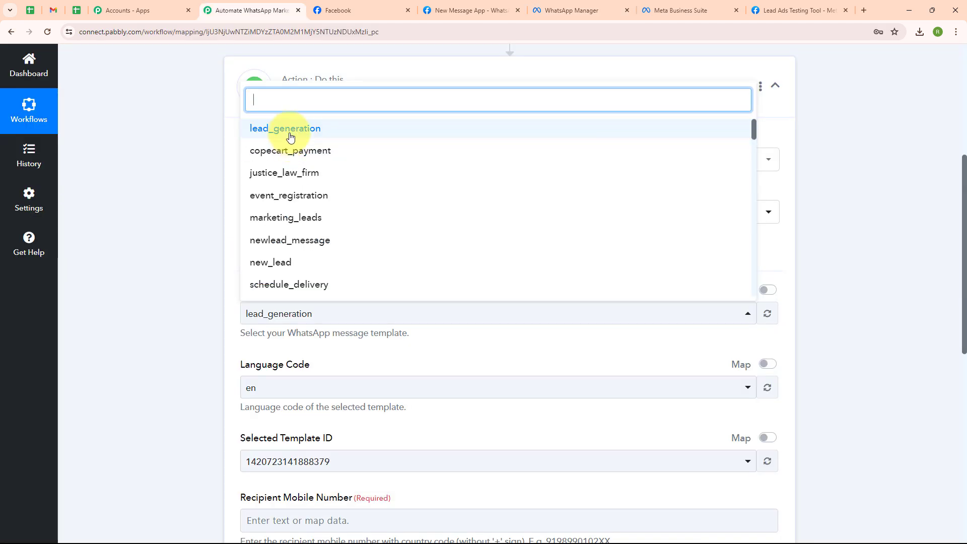
pyautogui.click(259, 134)
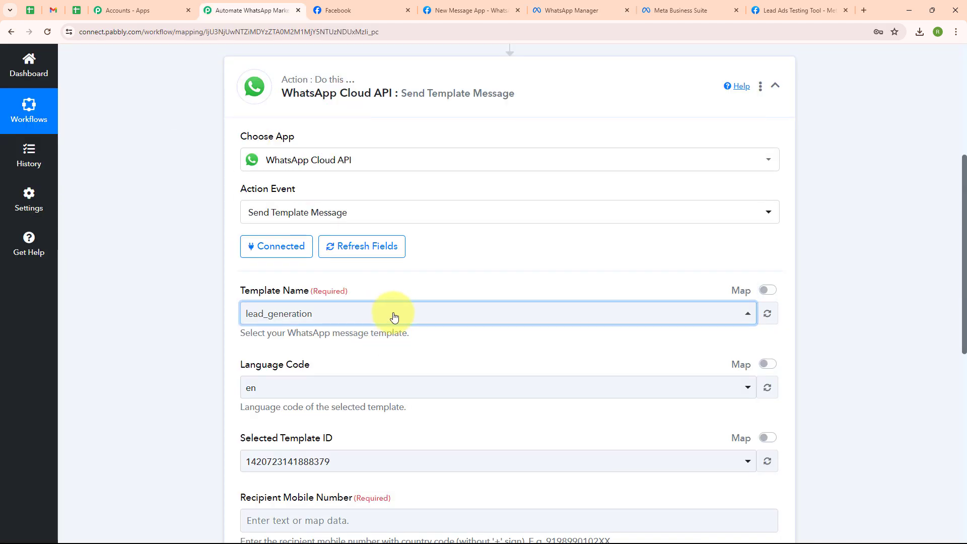
# Map the Facebook lead's Phone Number into the Recipient Mobile Number field.
pyautogui.scroll(-4, 389, 286)
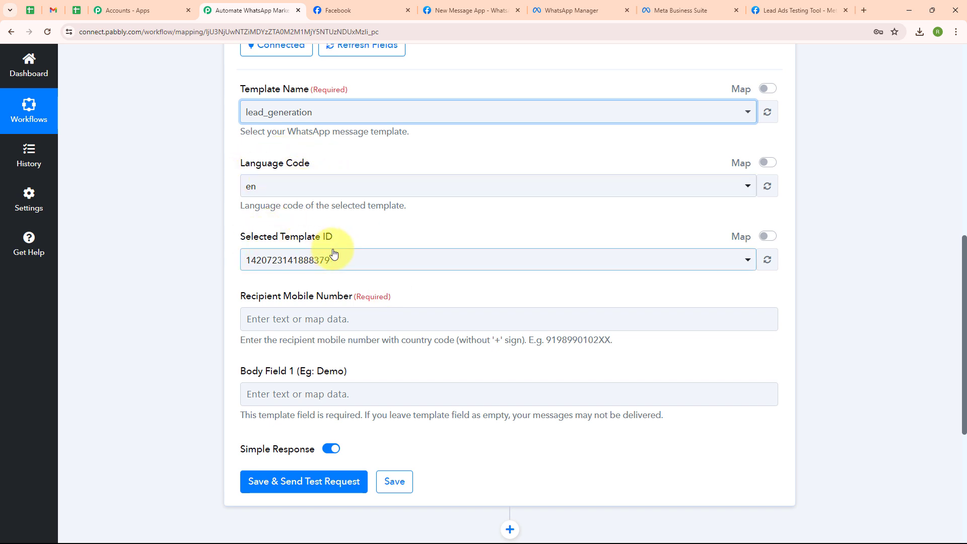
pyautogui.click(259, 320)
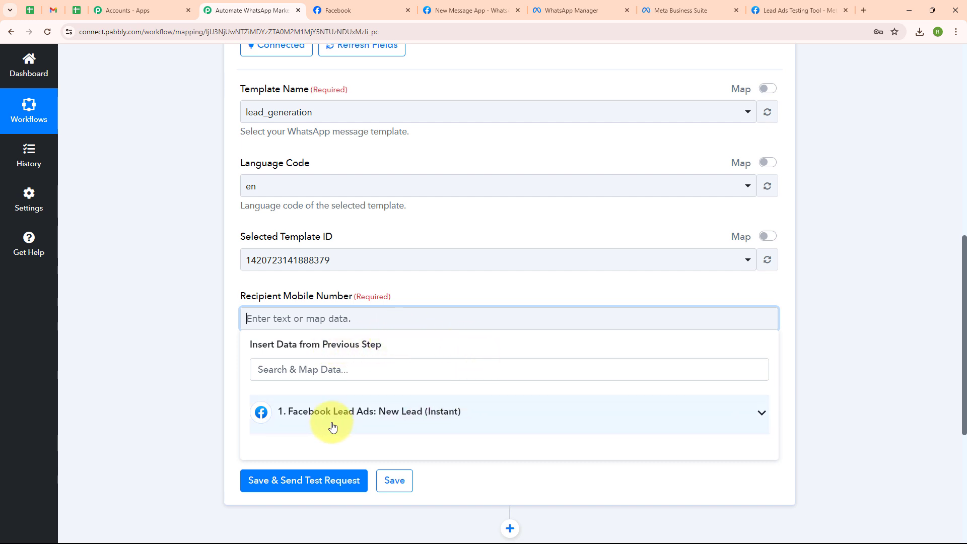
pyautogui.click(389, 426)
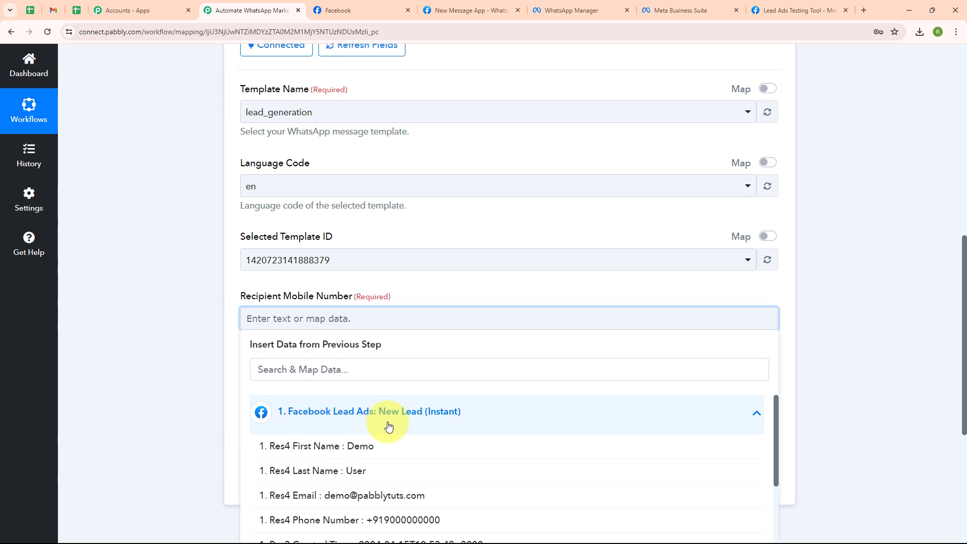
pyautogui.click(394, 525)
pyautogui.click(174, 386)
pyautogui.scroll(-2, 246, 282)
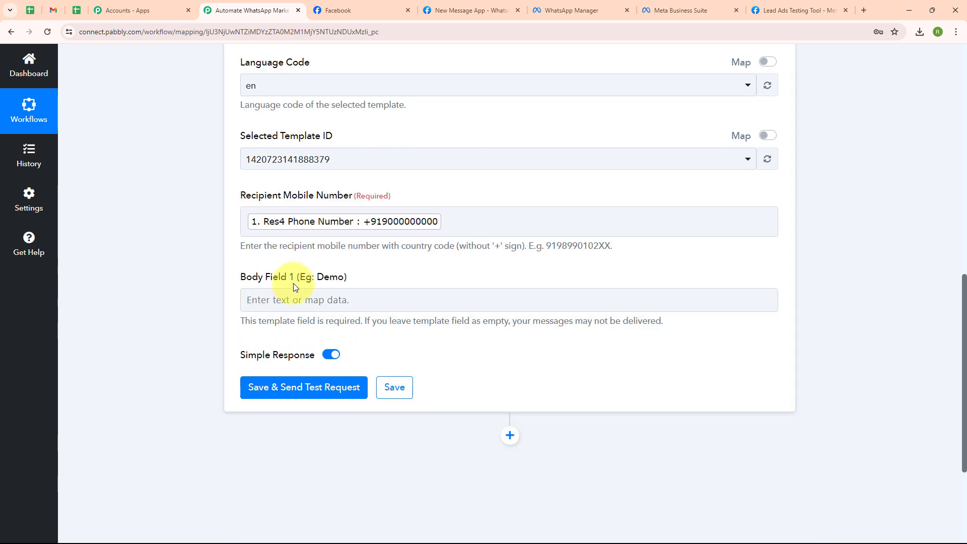
# Fill Body Field 1 with the lead's First Name and Last Name, then clear the recipient number.
pyautogui.click(297, 299)
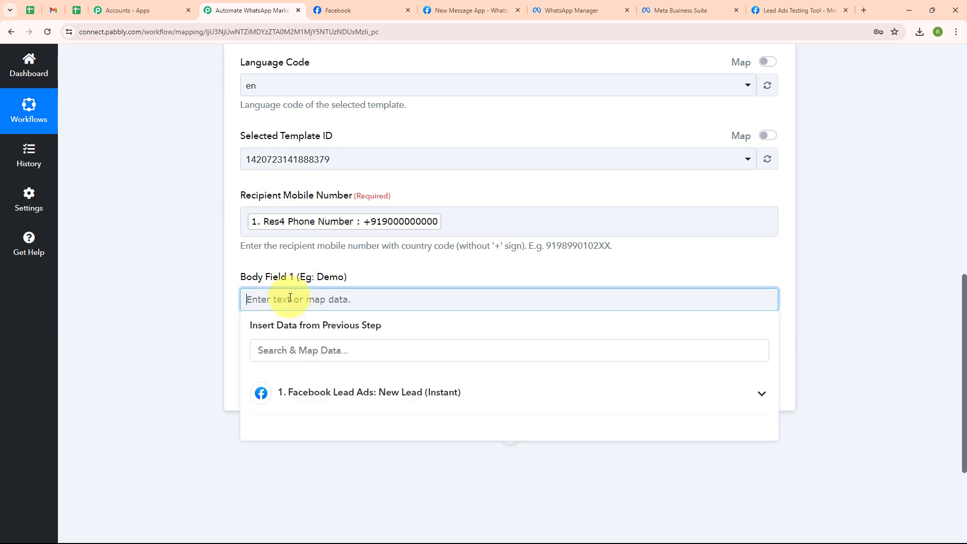
pyautogui.click(286, 398)
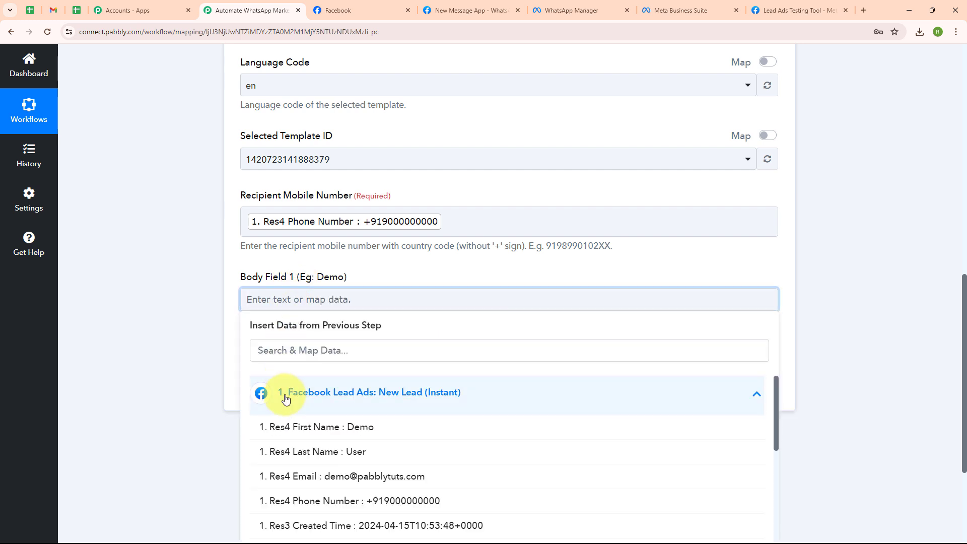
pyautogui.click(295, 426)
pyautogui.click(274, 459)
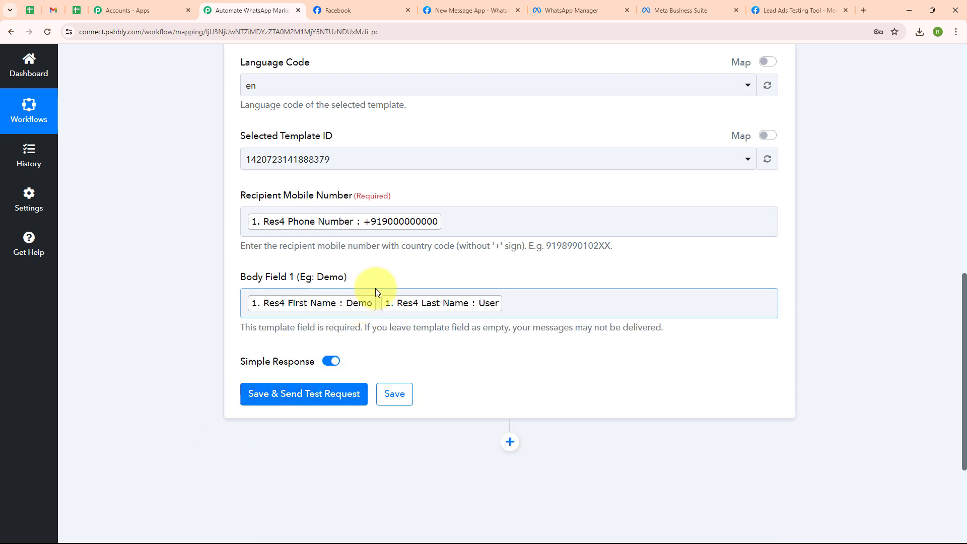
pyautogui.click(450, 222)
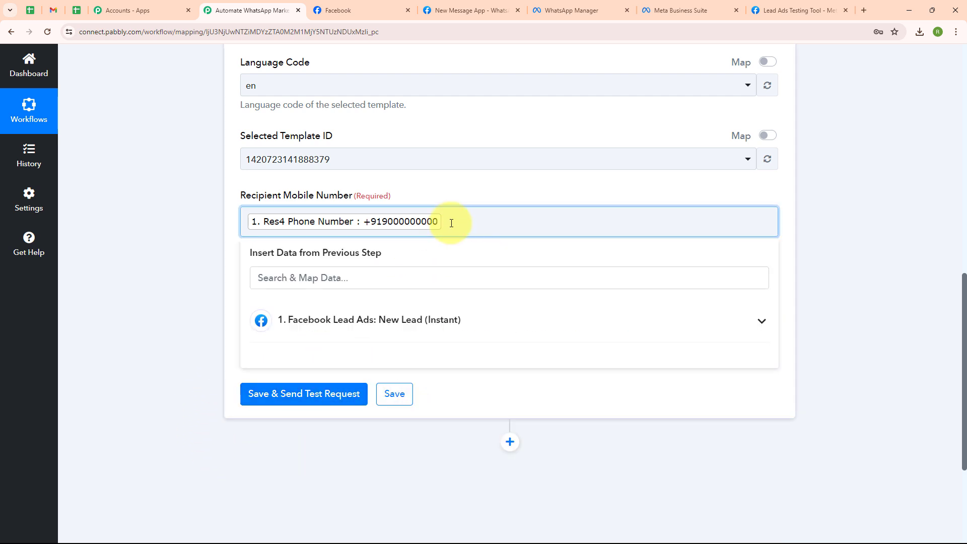
pyautogui.press('BackSpace')
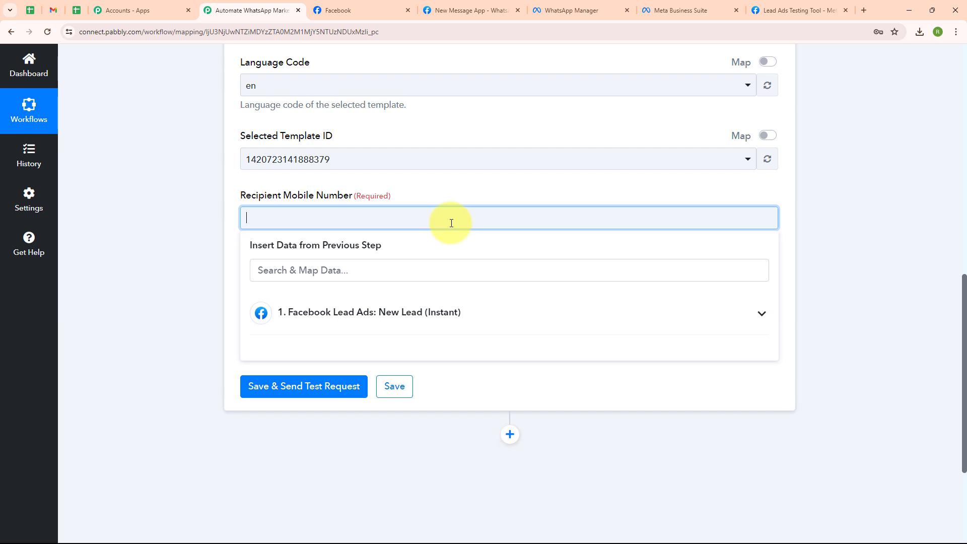
# Save the action and send a test template message, confirming the Message Status reads accepted.
pyautogui.click(189, 259)
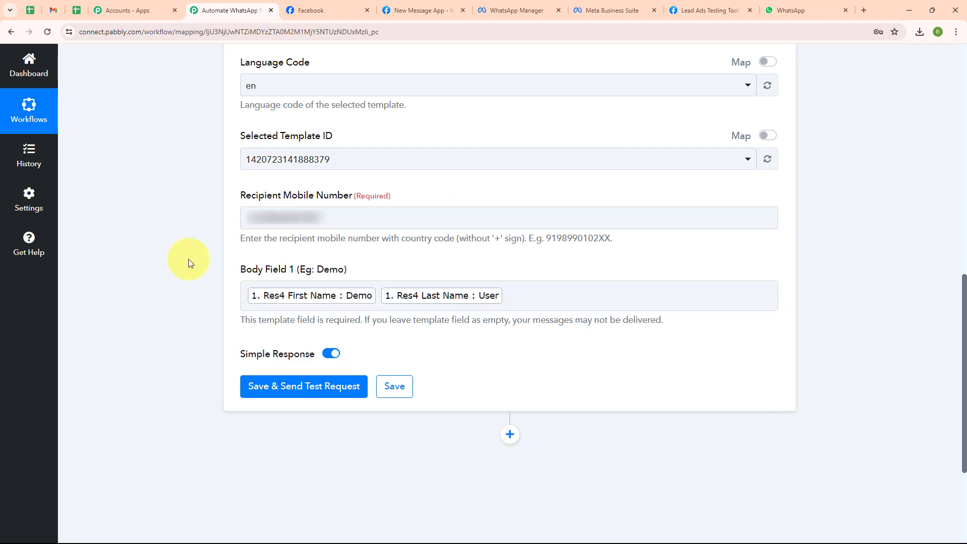
pyautogui.click(268, 394)
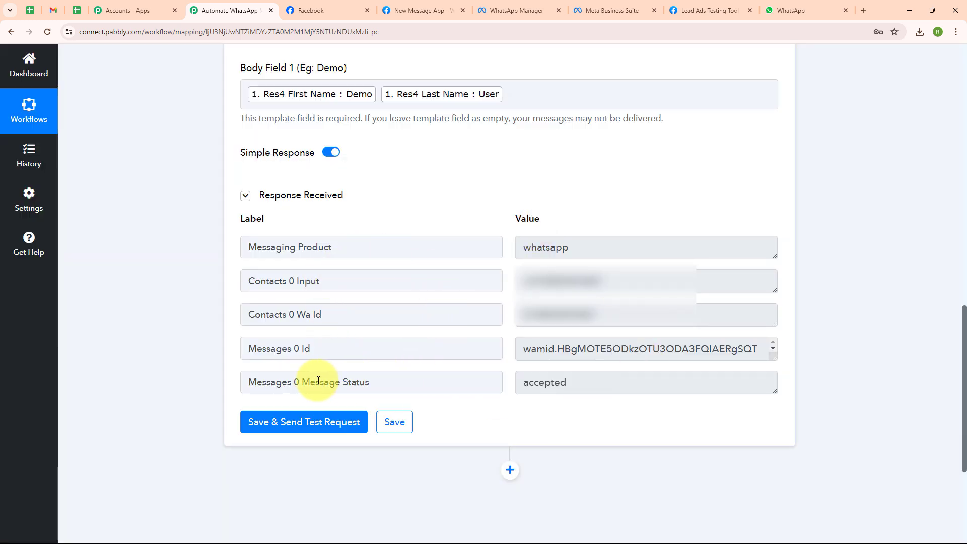
pyautogui.moveTo(521, 380); pyautogui.dragTo(611, 381)
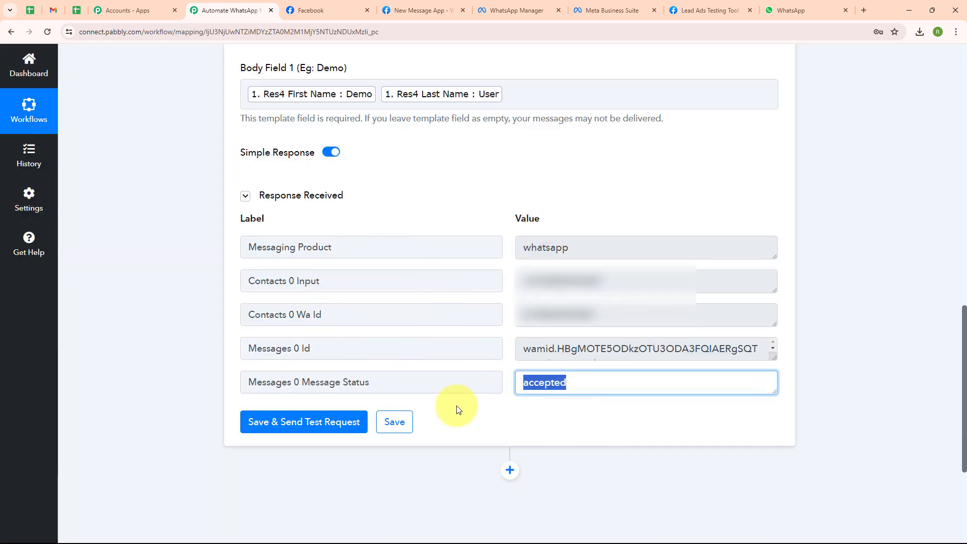
pyautogui.hotkey('ctrl', 'a')
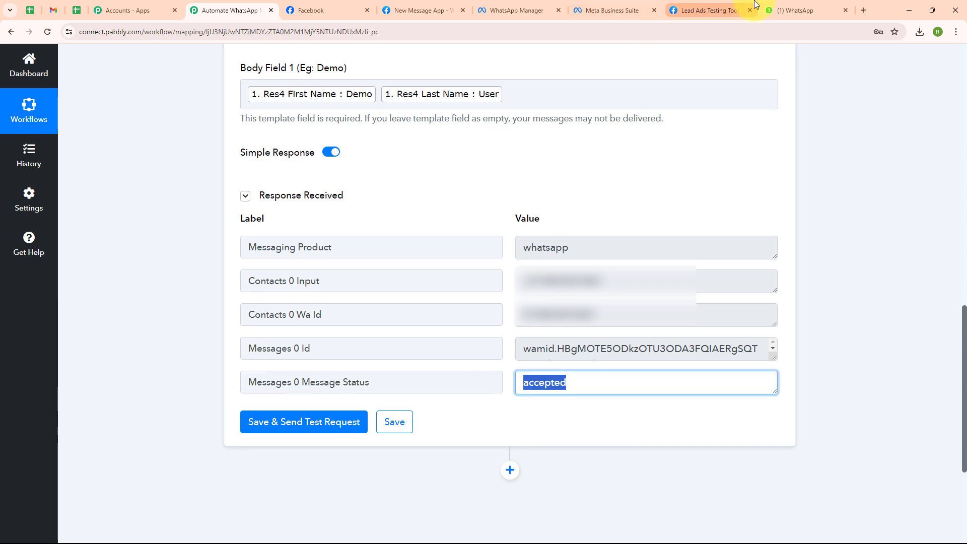
pyautogui.click(794, 10)
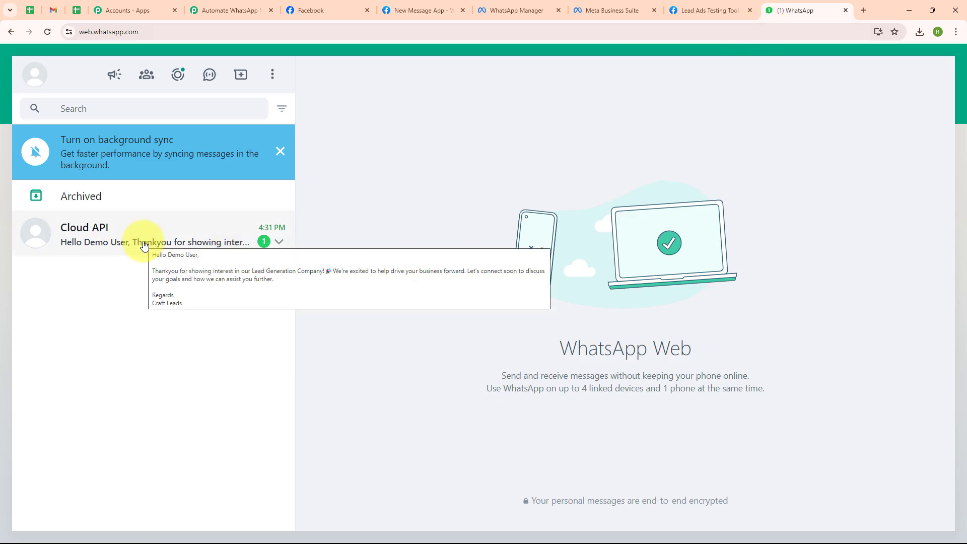
# Open the Cloud API chat in WhatsApp Web to read the 'Hello Demo User' message.
pyautogui.click(144, 246)
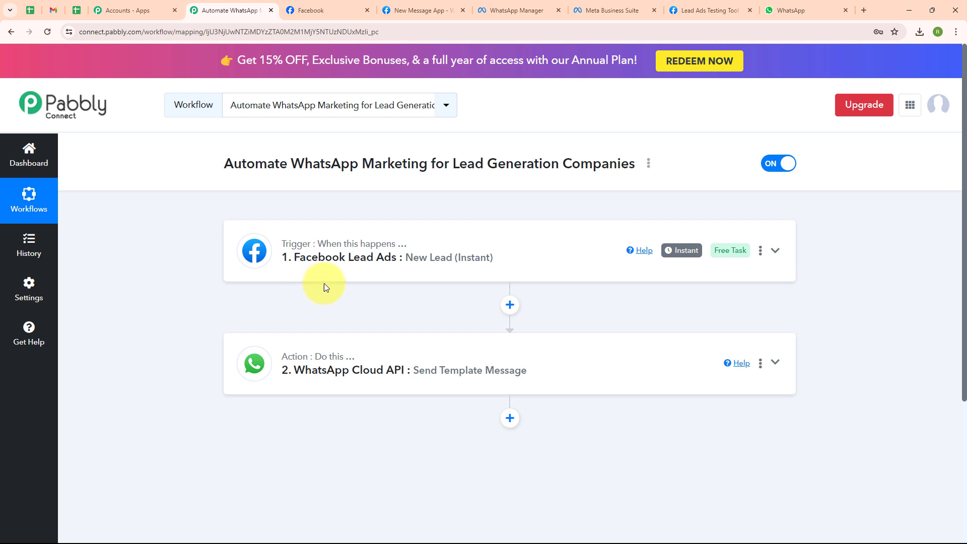
# Switch to the Lead Ads Testing Tool page in Meta for Developers.
pyautogui.click(681, 11)
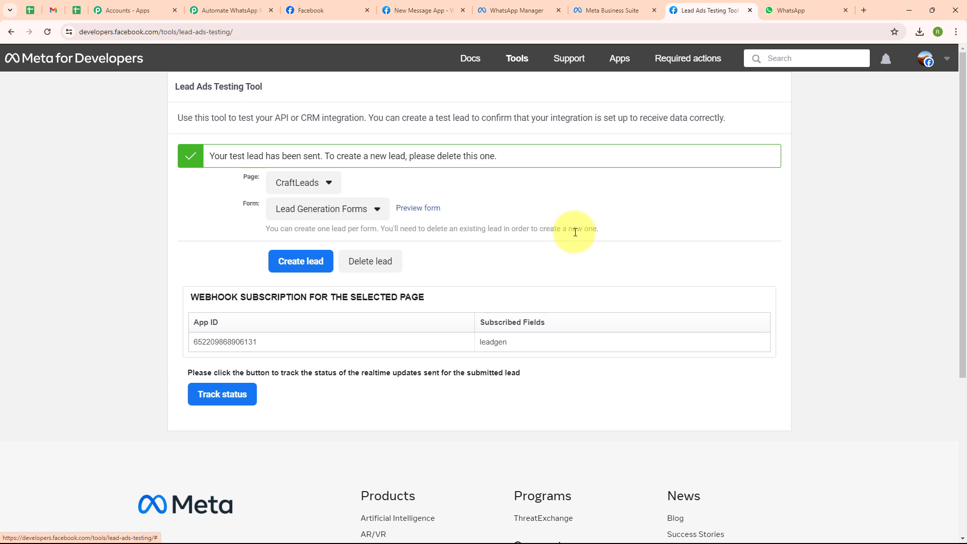
# Delete the old test lead, reload, and select the CraftLeads page with Lead Generation Forms.
pyautogui.click(366, 267)
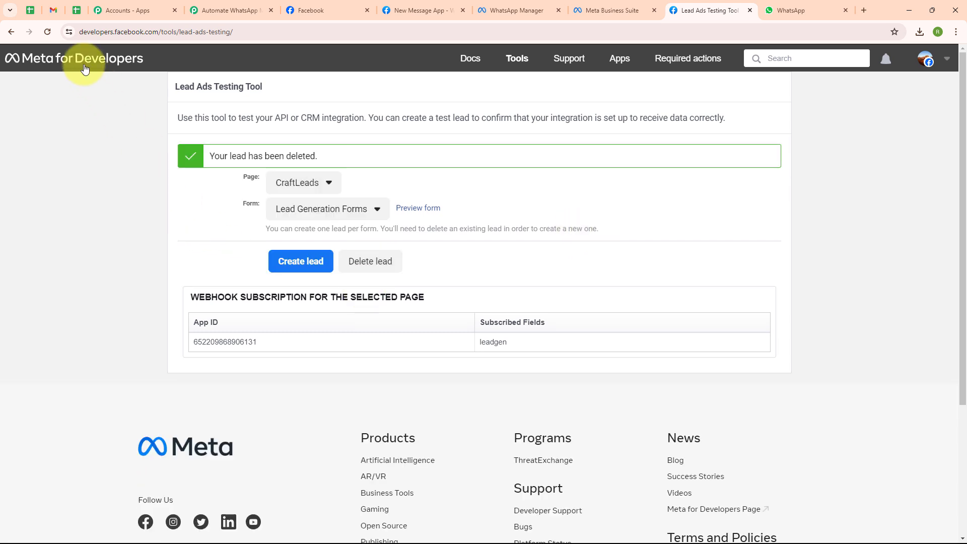
pyautogui.click(47, 32)
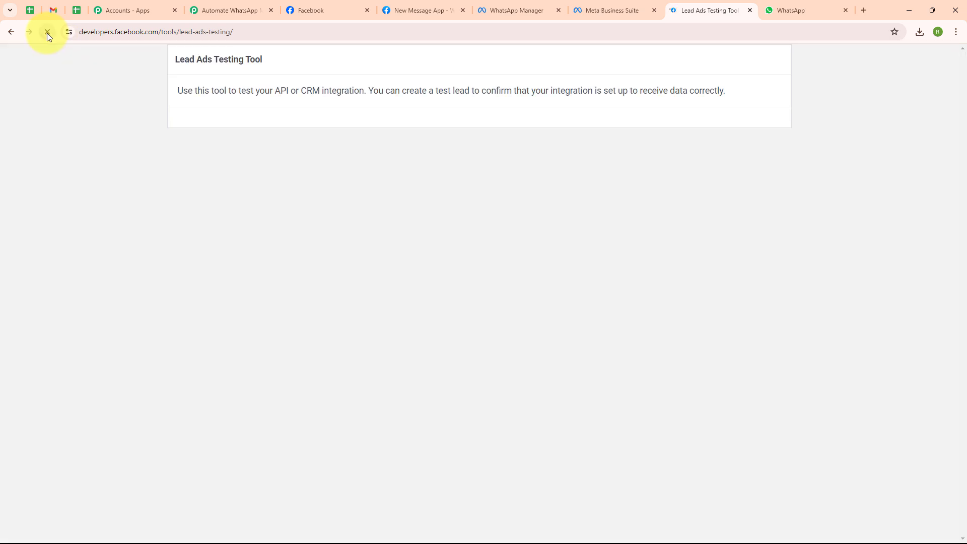
pyautogui.click(304, 160)
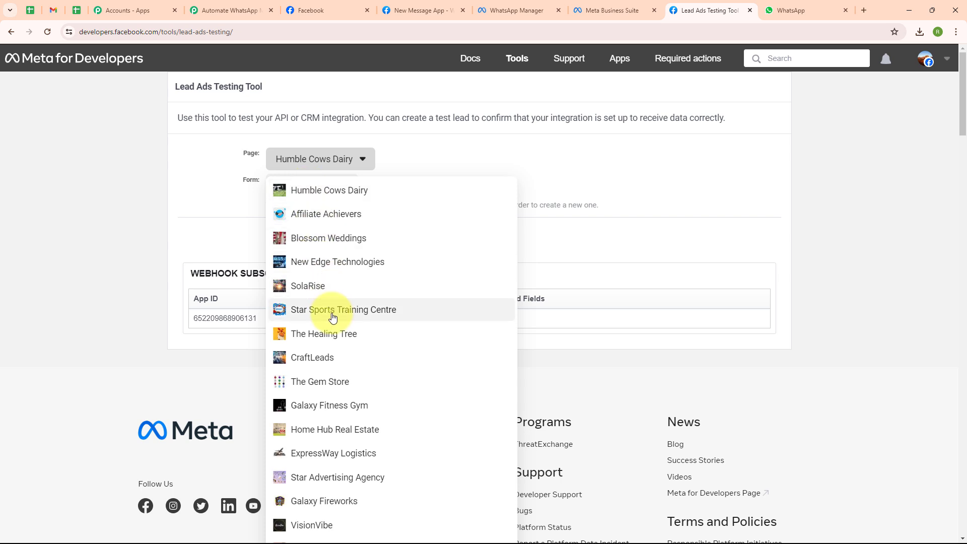
pyautogui.click(307, 357)
pyautogui.click(298, 196)
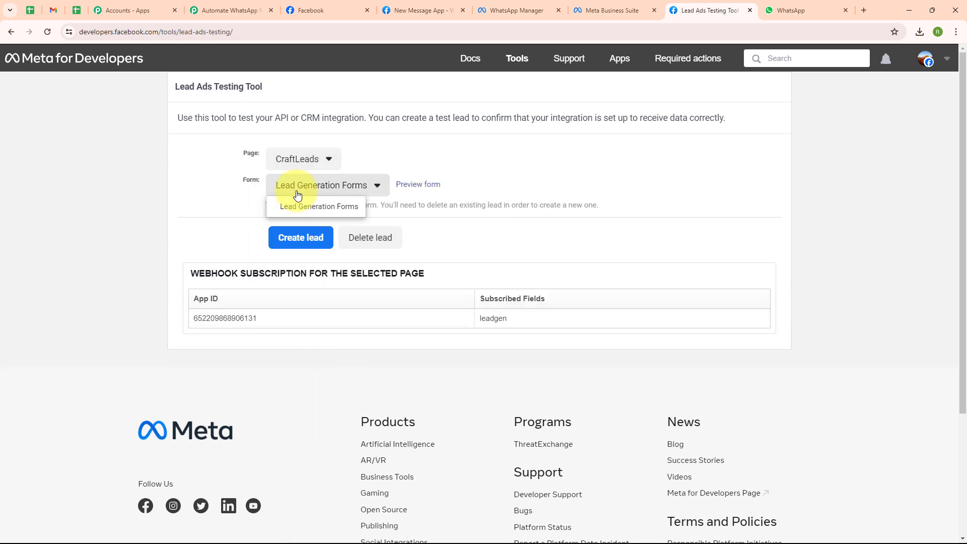
pyautogui.click(297, 207)
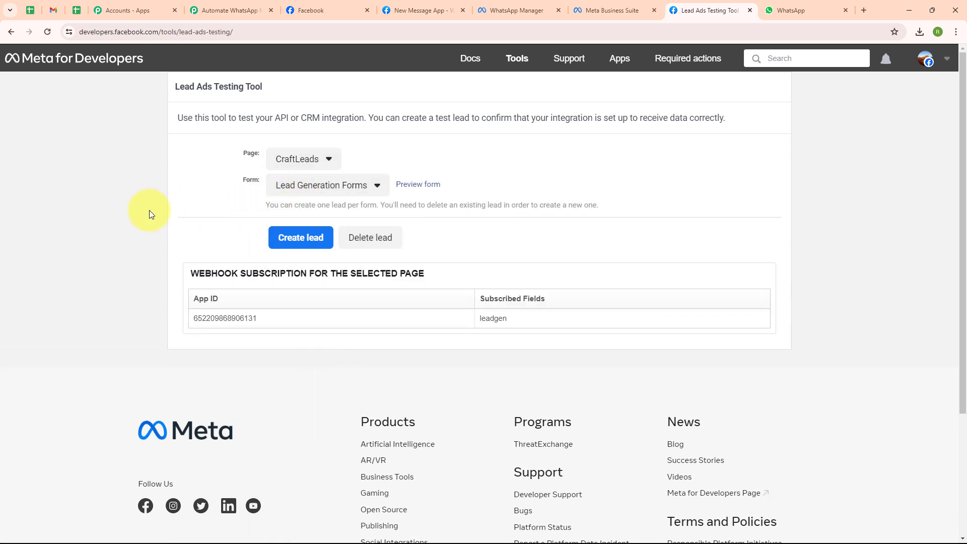
# Create and submit a new test lead through the lead form.
pyautogui.click(415, 190)
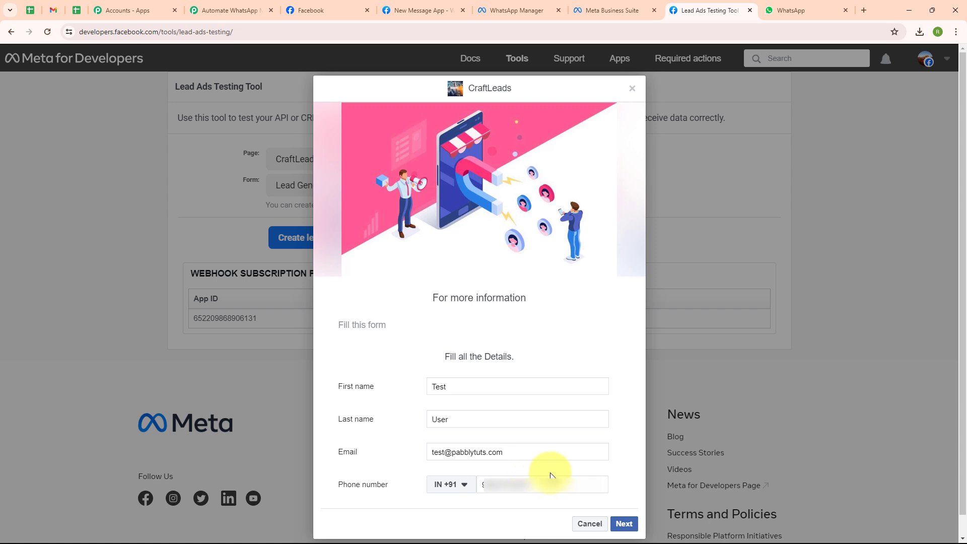
pyautogui.click(619, 524)
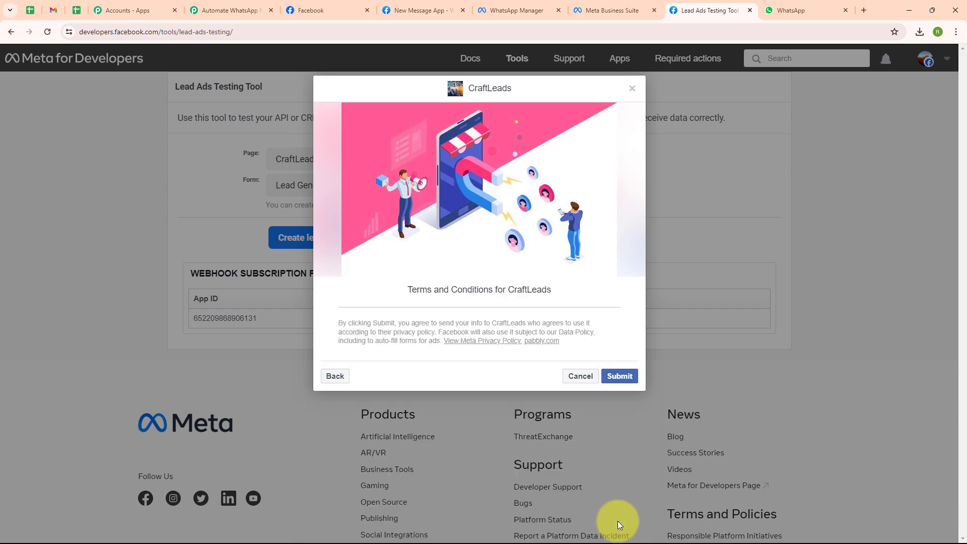
pyautogui.click(620, 376)
pyautogui.click(633, 91)
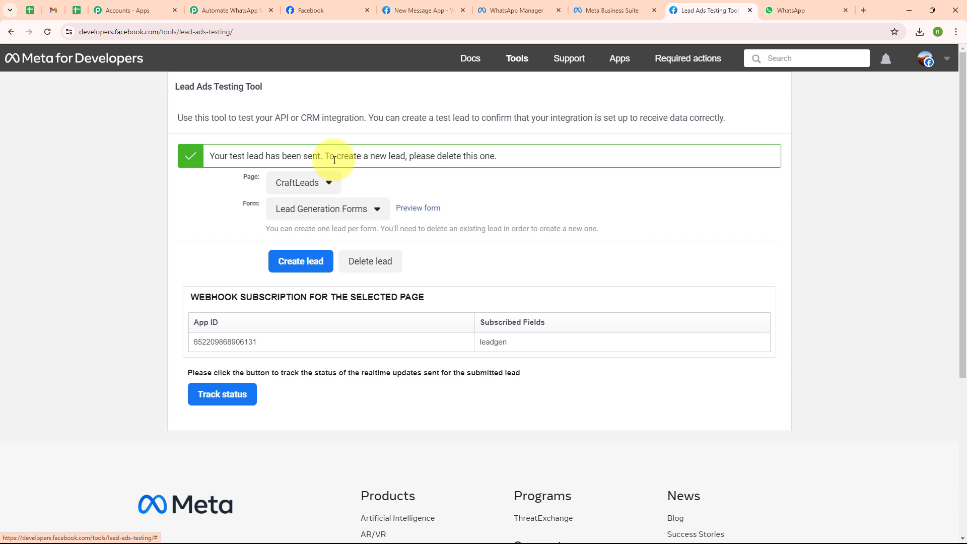
# Confirm the 'Hello Test User' message in the WhatsApp Cloud API chat, then return to Pabbly.
pyautogui.click(799, 11)
pyautogui.click(166, 238)
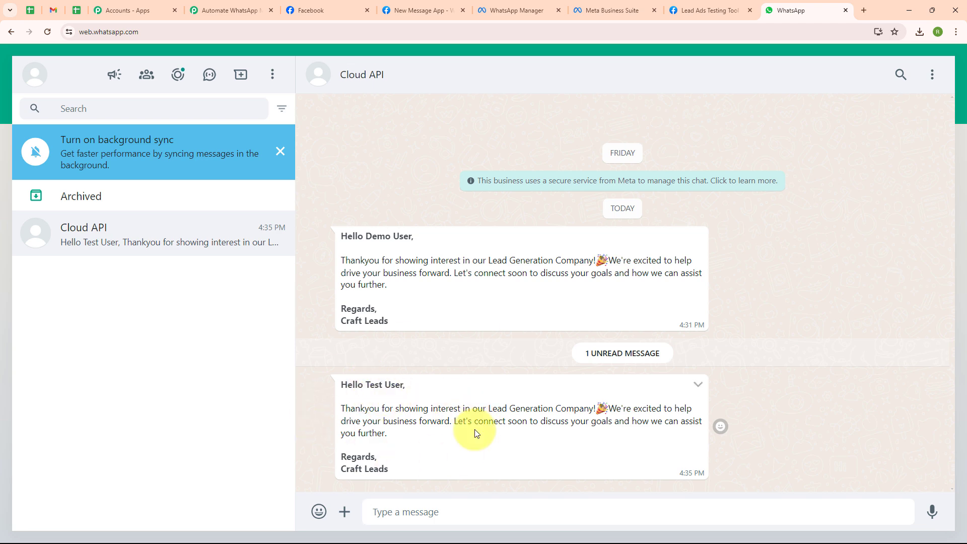
pyautogui.click(249, 17)
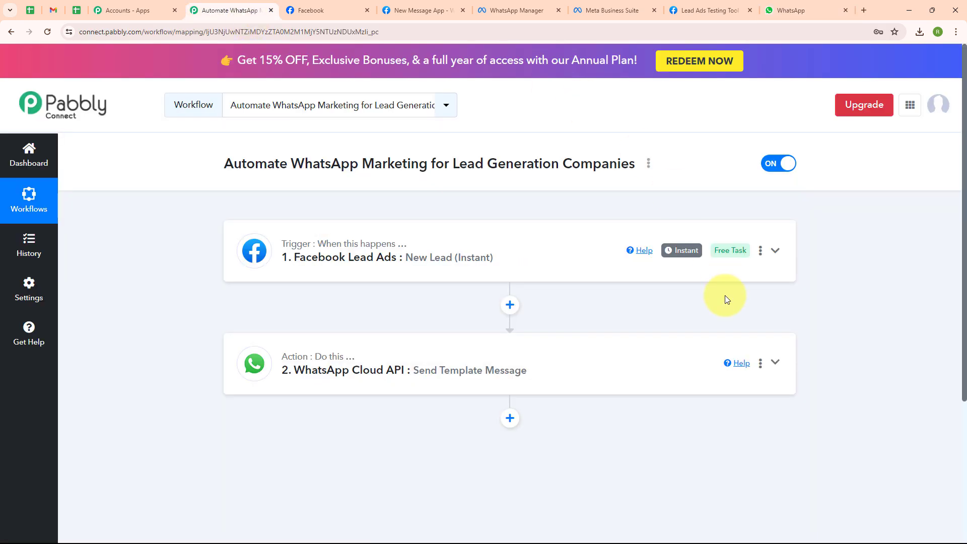